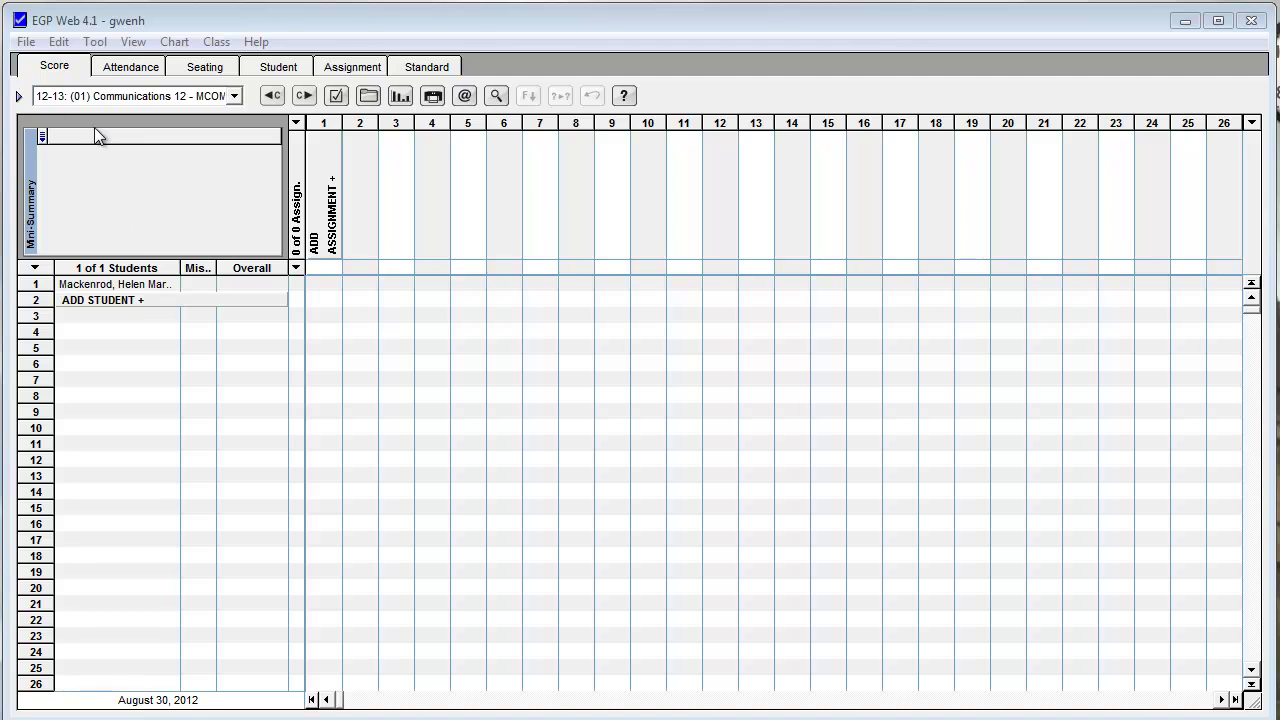
Step: Open the 12-13 English 9 (MEN--09--Y_01) class and start an import from a prior semester gradebook (web)
{"action": "left_click", "coordinate": [233, 95]}
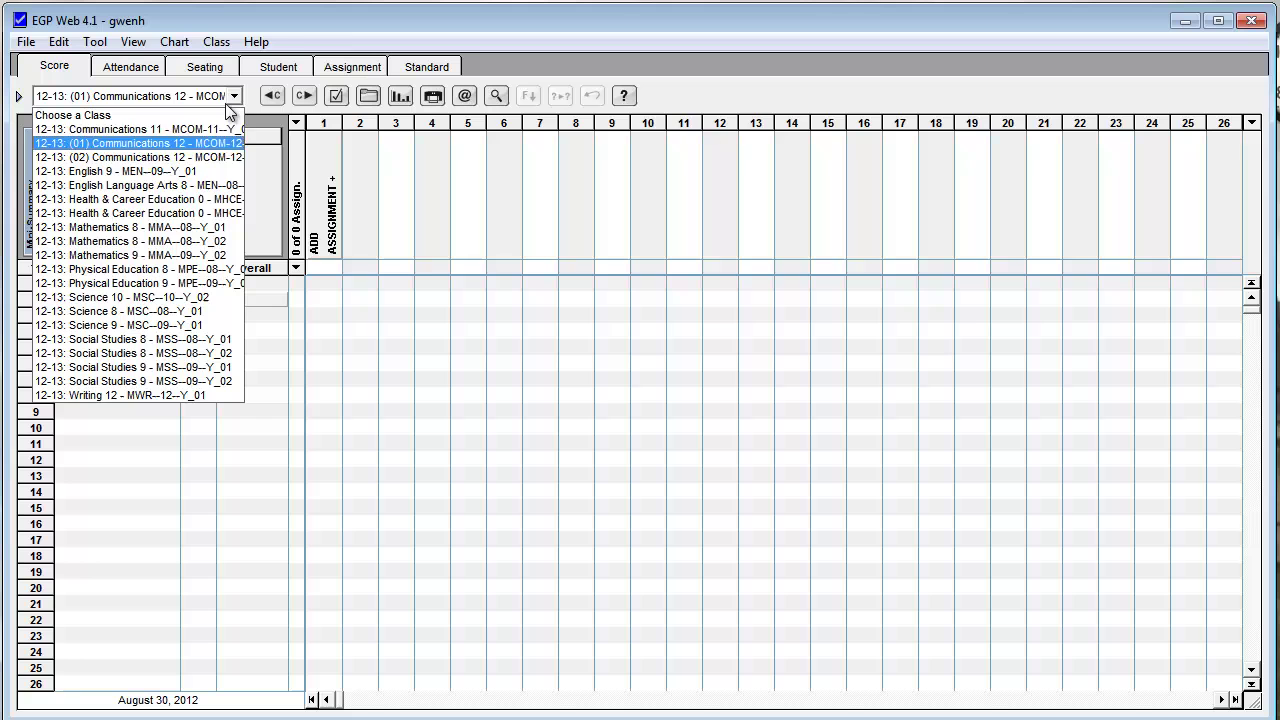
{"action": "left_click", "coordinate": [188, 172]}
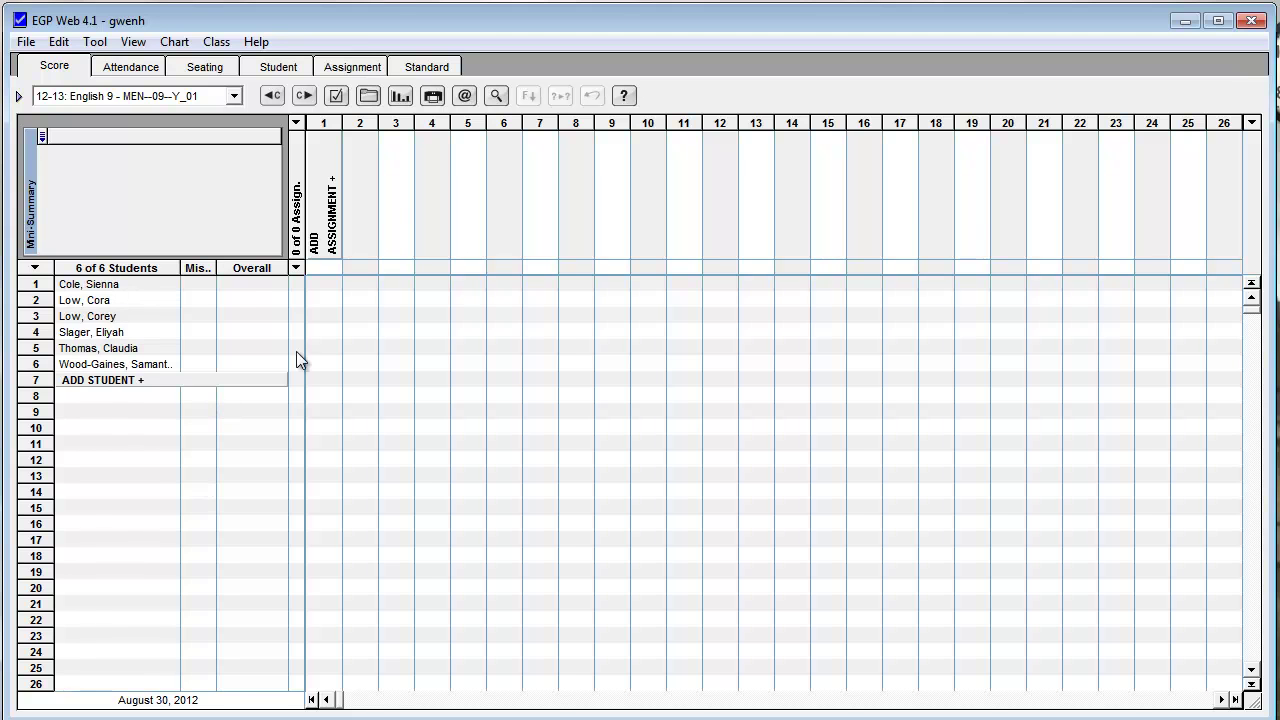
{"action": "left_click", "coordinate": [28, 43]}
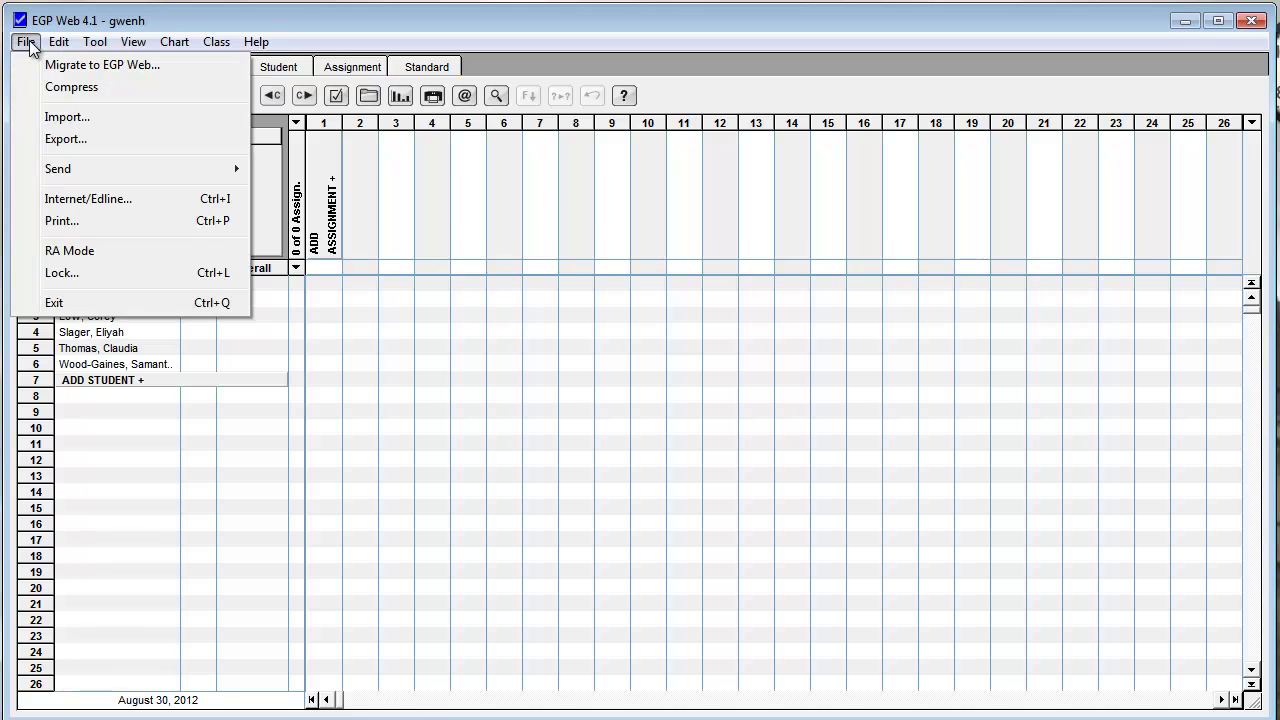
{"action": "left_click", "coordinate": [60, 117]}
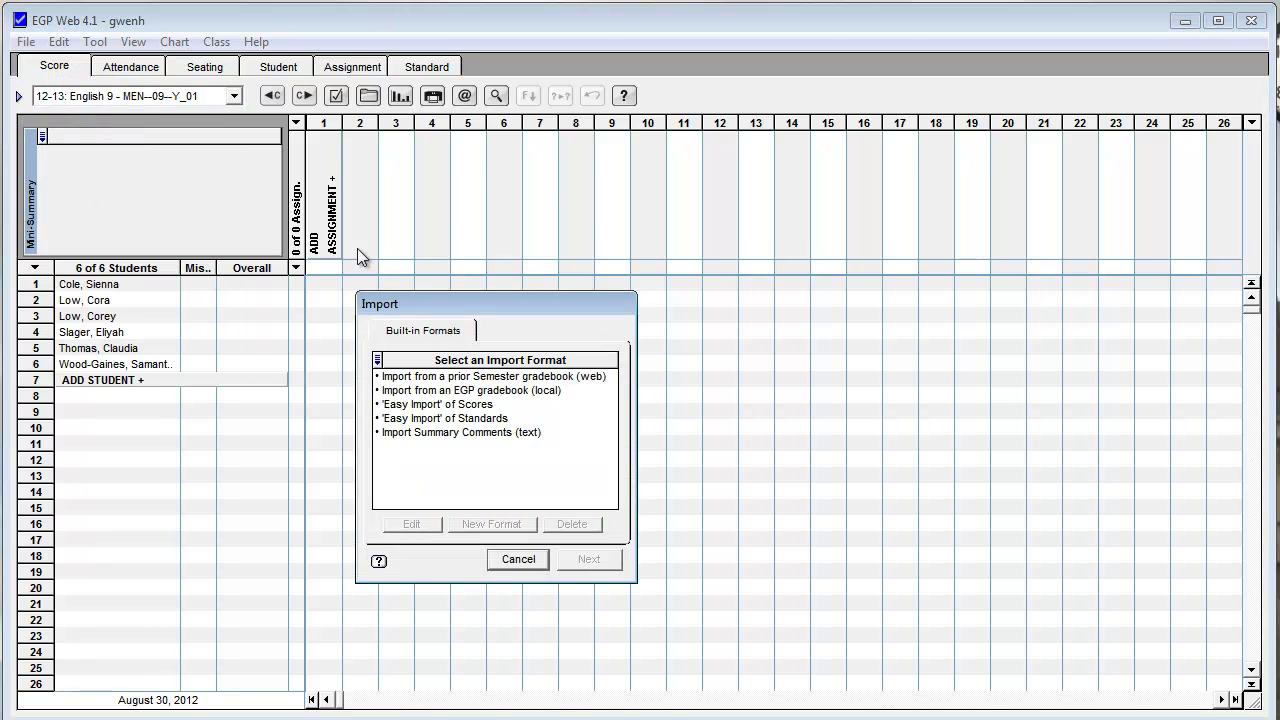
{"action": "left_click", "coordinate": [452, 380]}
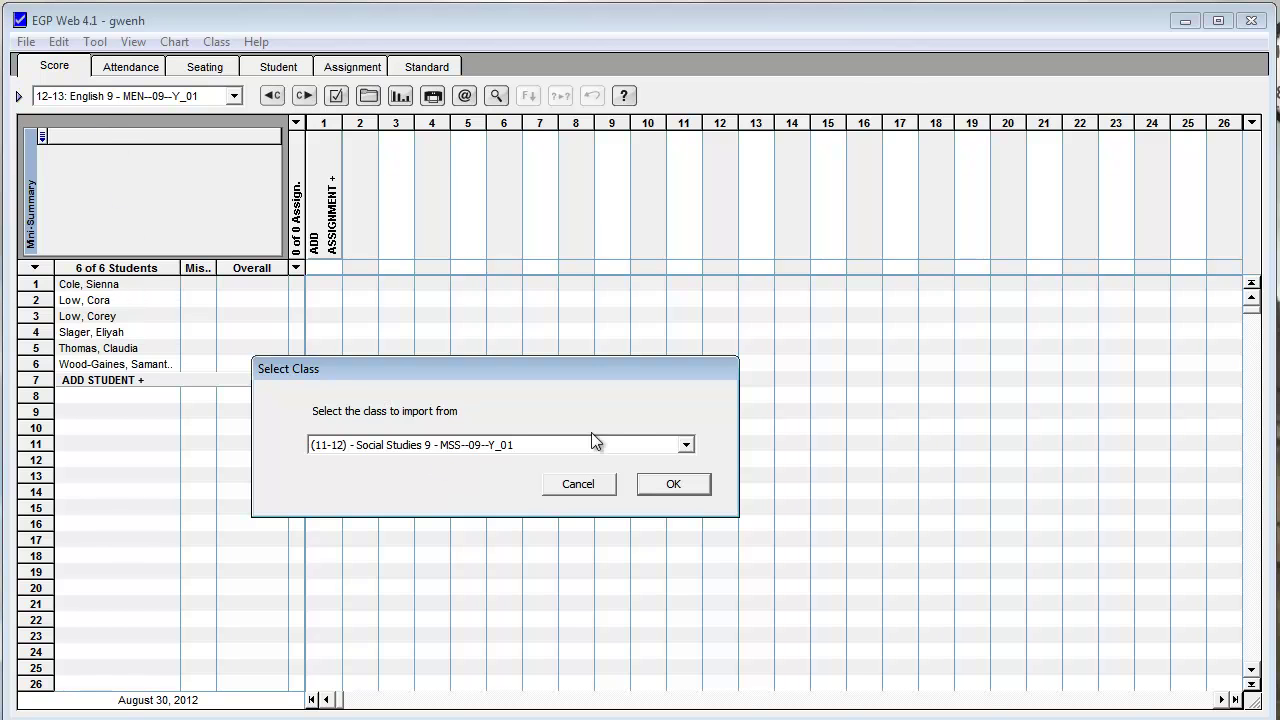
Step: Choose (11-12) - English 9 - MEN--09--Y_01 as the class to import from
{"action": "left_click", "coordinate": [686, 447]}
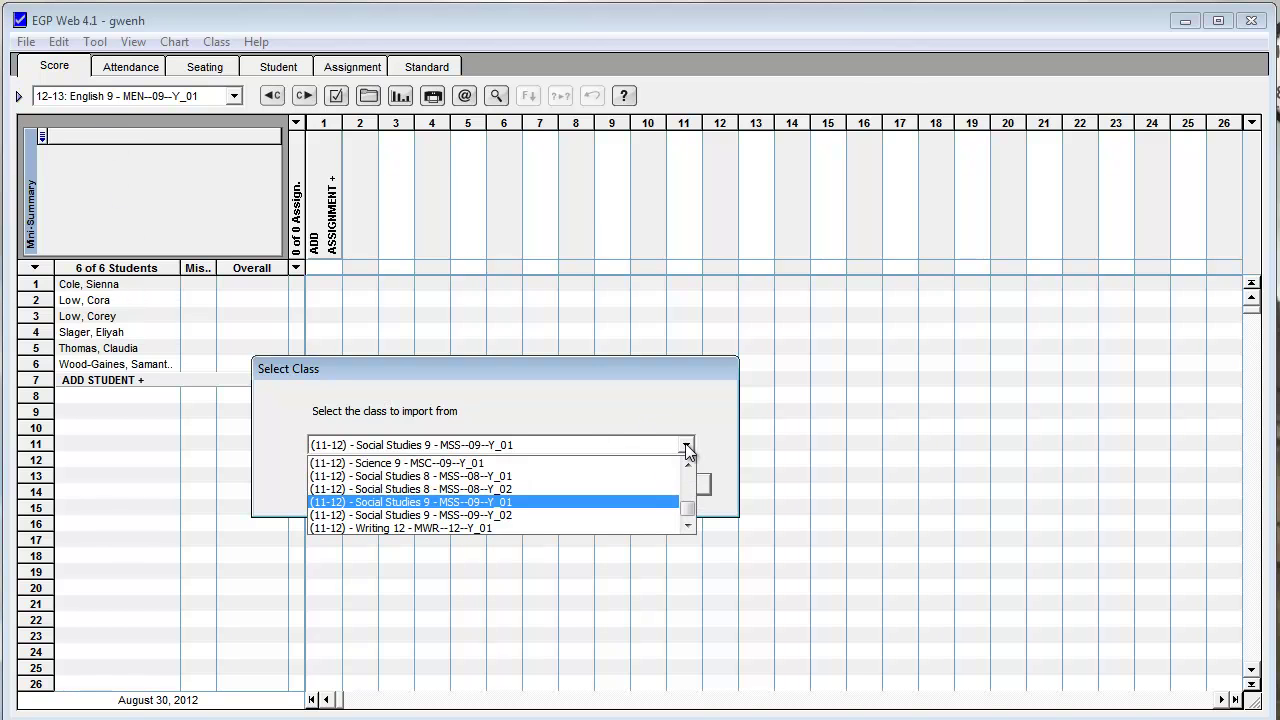
{"action": "left_click_drag", "start_coordinate": [687, 507], "coordinate": [690, 476]}
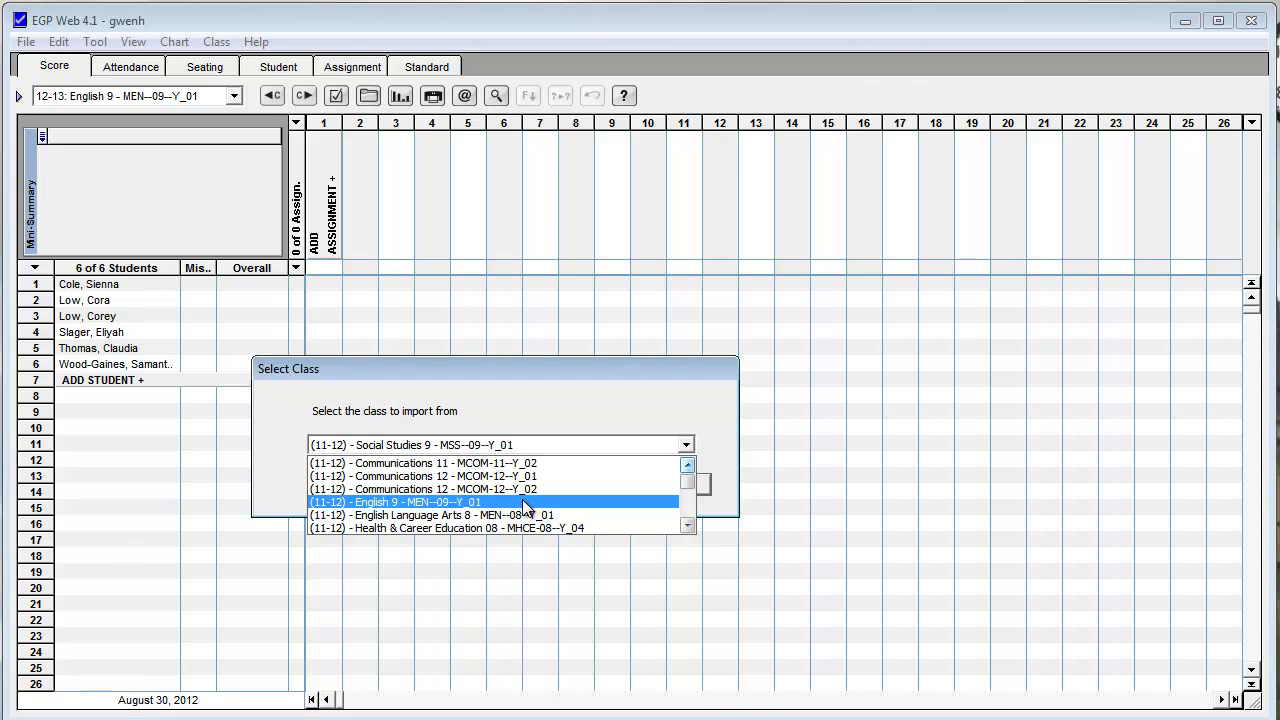
{"action": "left_click", "coordinate": [522, 499]}
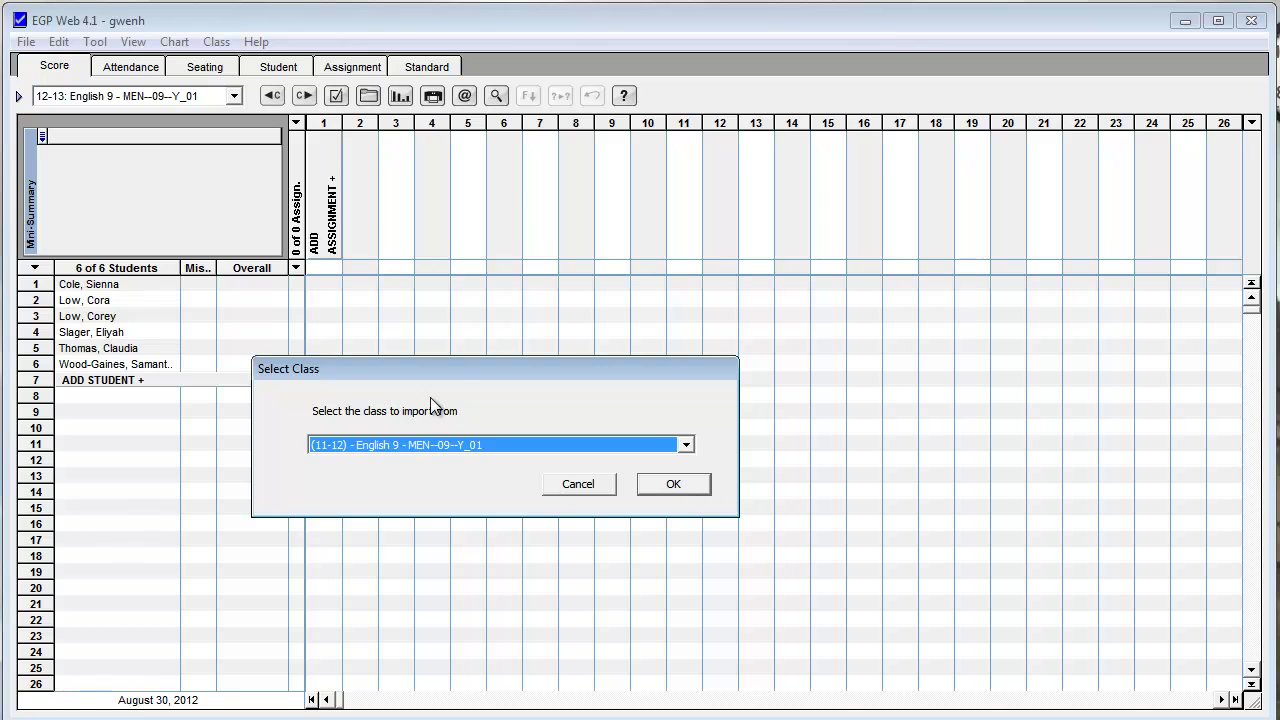
{"action": "left_click_drag", "start_coordinate": [448, 370], "coordinate": [551, 358]}
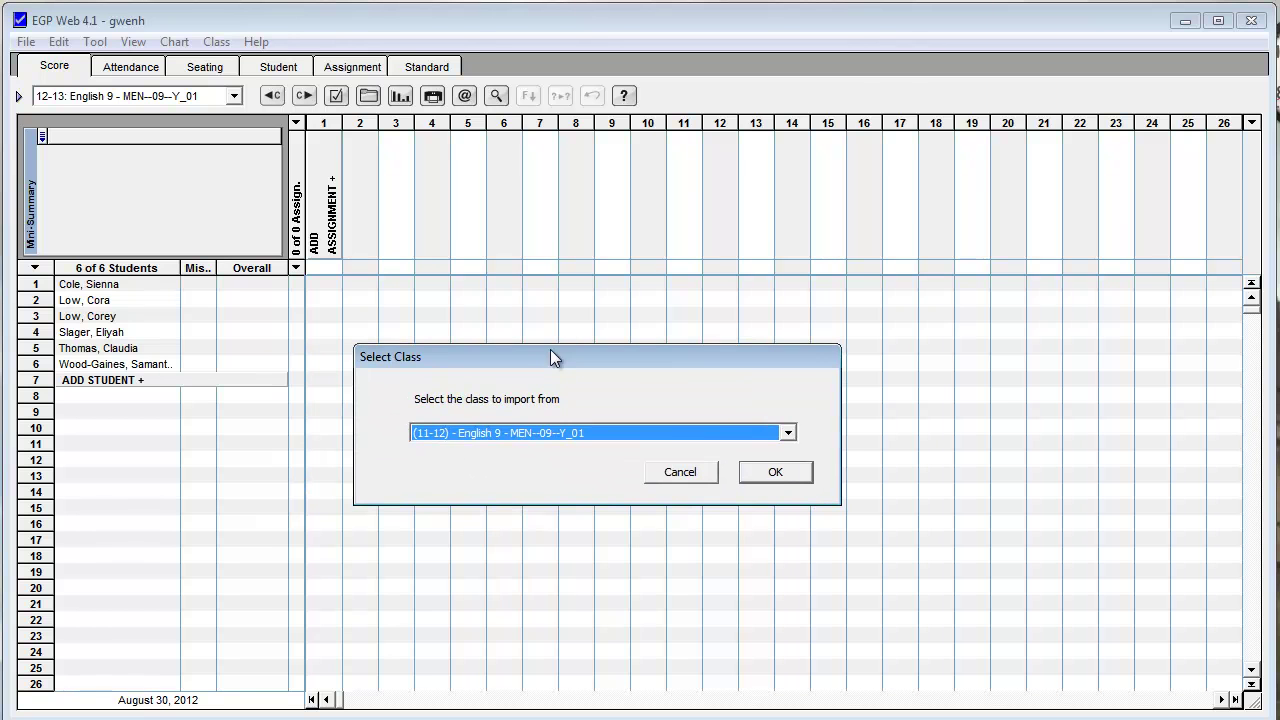
{"action": "left_click", "coordinate": [790, 475]}
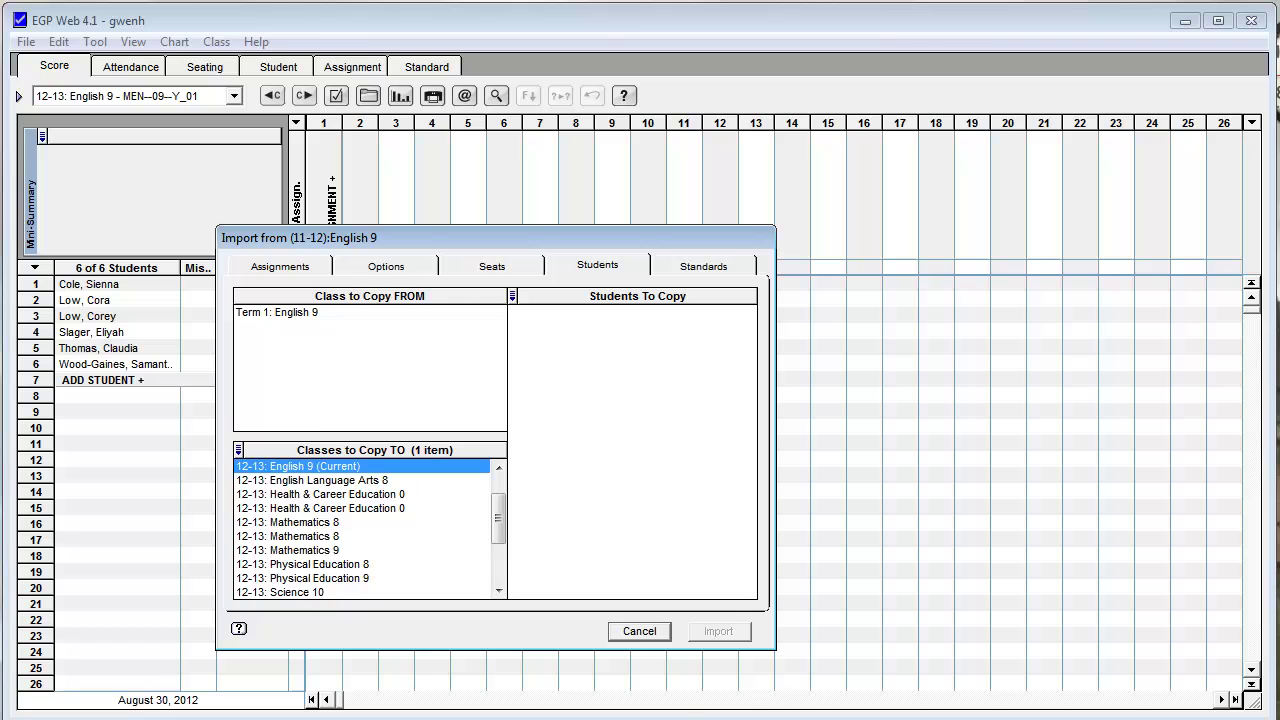
Step: Import all Term 1: English 9 assignments, from 2011 FINAL MARK JANUARY through 2012 TERM 3 REPORT JUNE, into the current English 9 class
{"action": "left_click", "coordinate": [278, 312]}
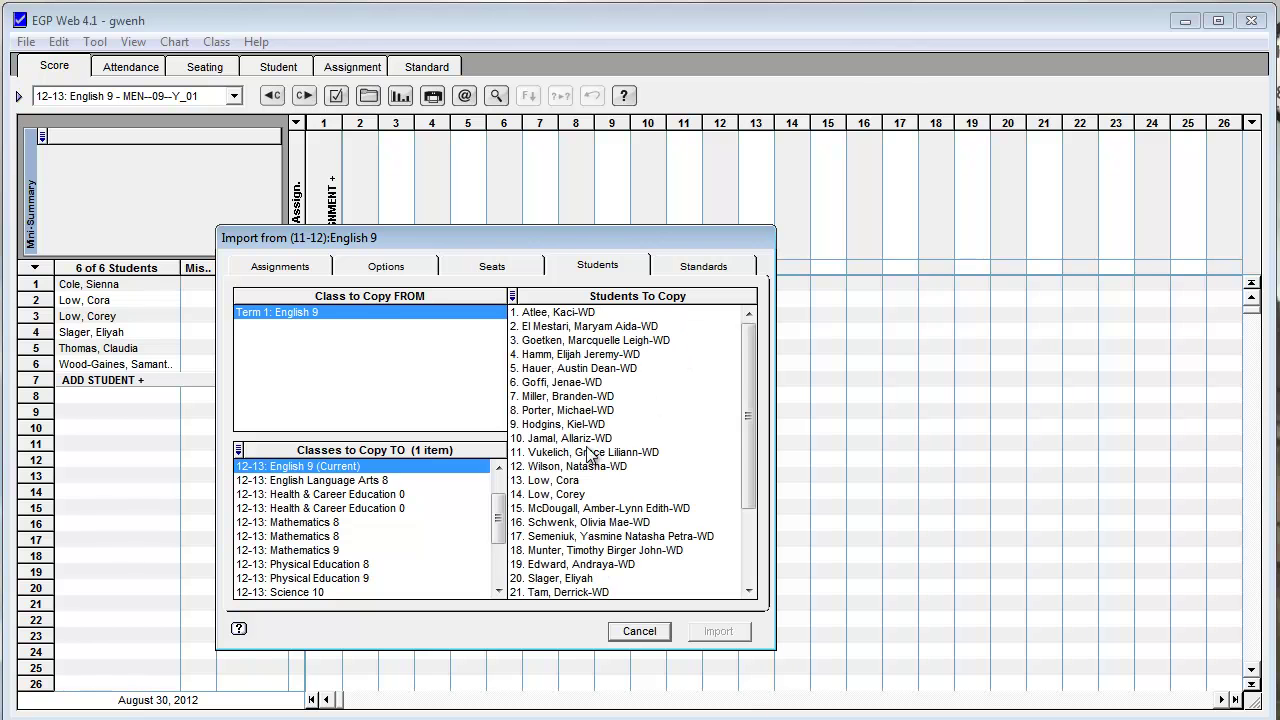
{"action": "left_click_drag", "start_coordinate": [526, 235], "coordinate": [552, 341]}
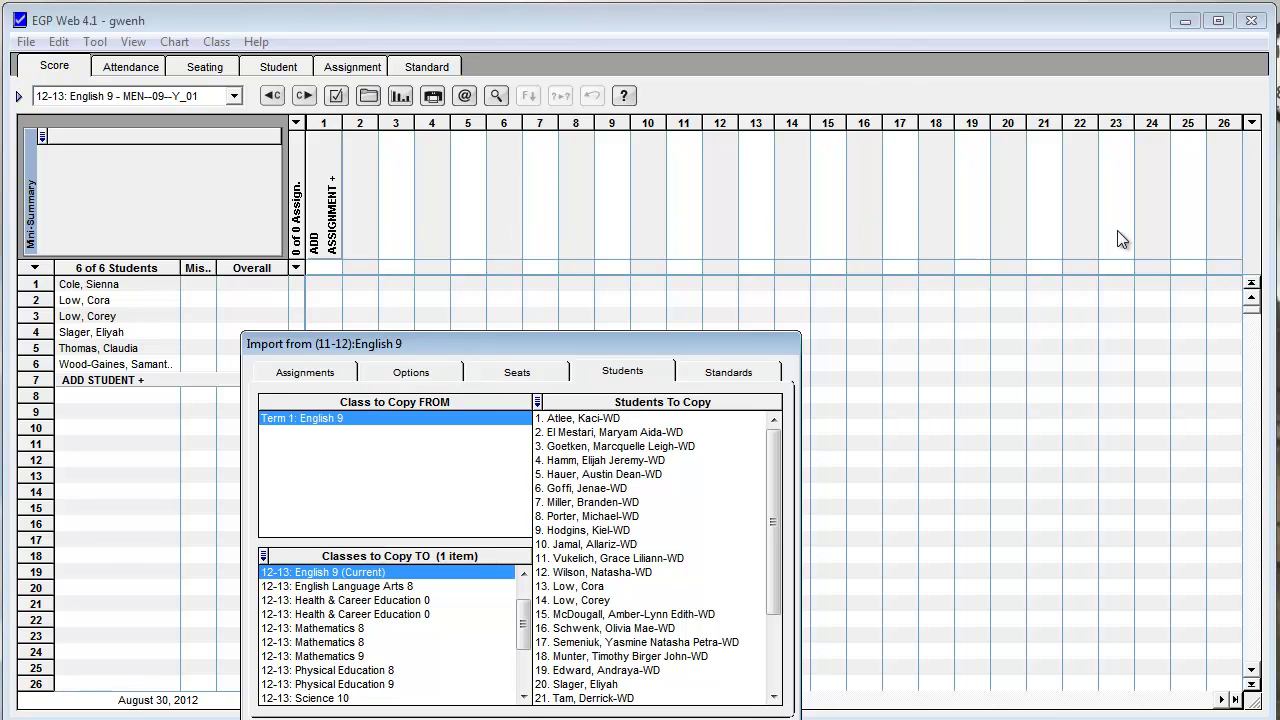
{"action": "left_click", "coordinate": [312, 379]}
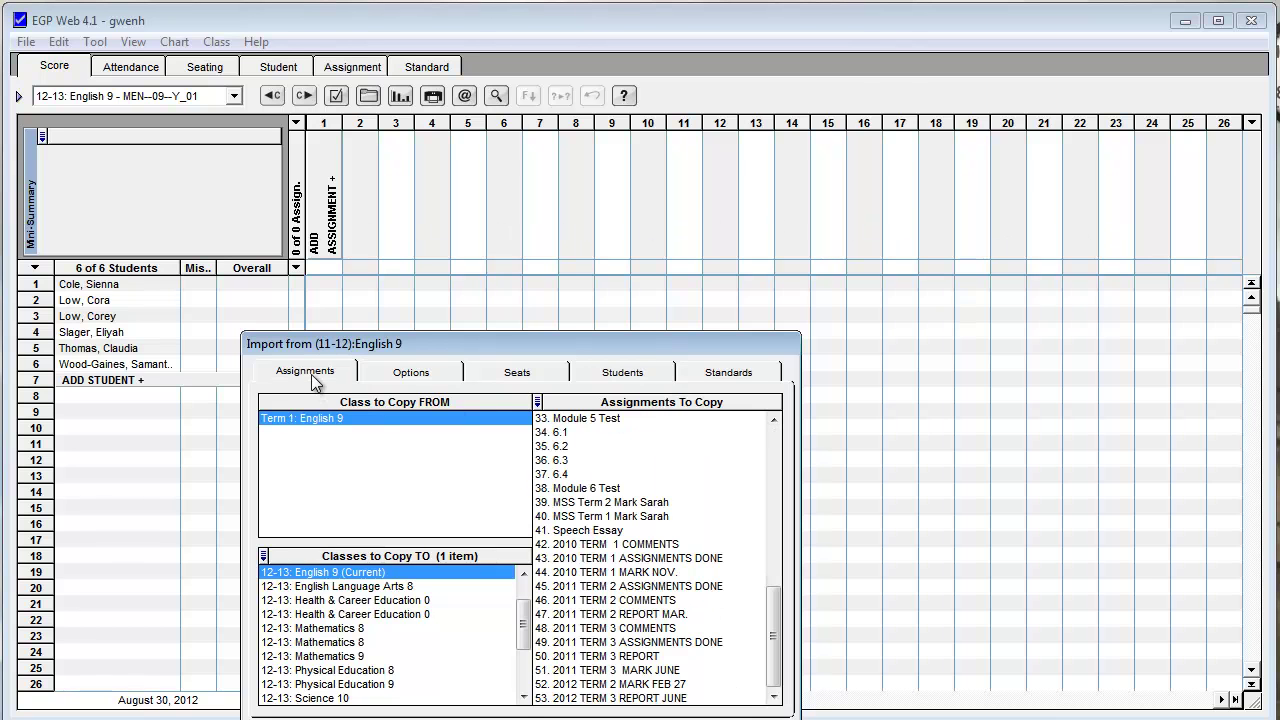
{"action": "left_click_drag", "start_coordinate": [776, 620], "coordinate": [776, 465]}
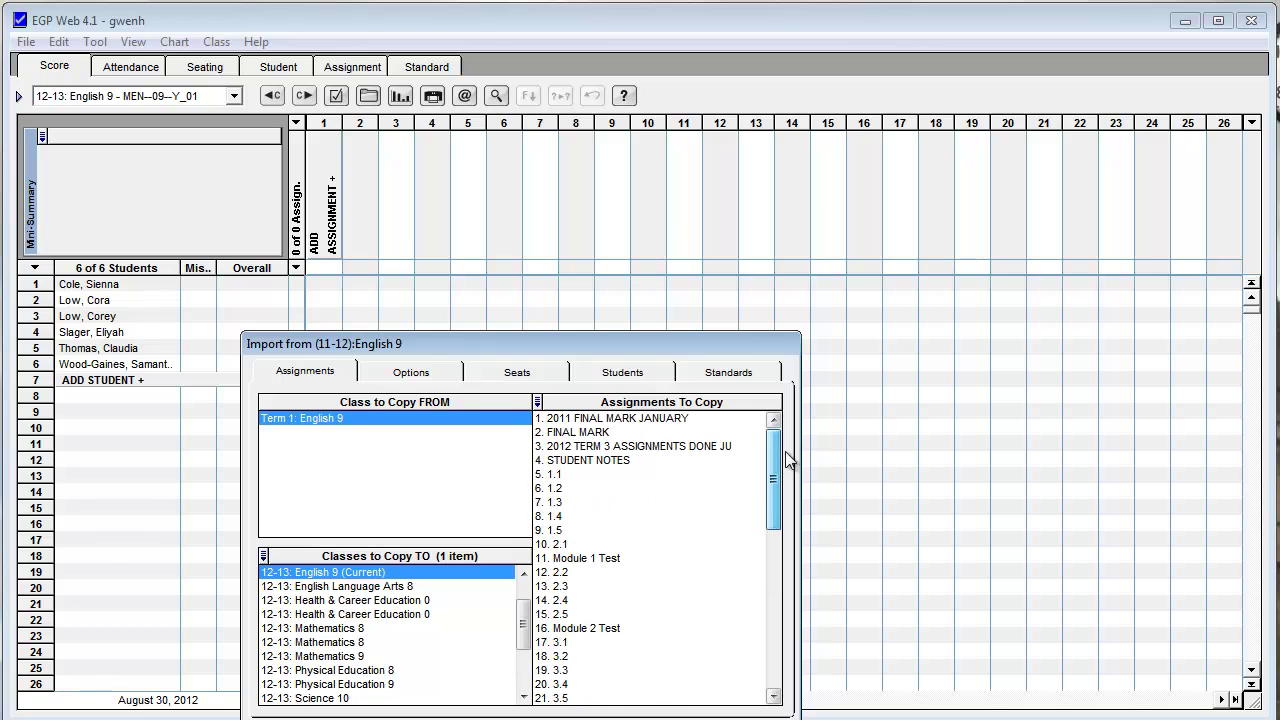
{"action": "left_click", "coordinate": [562, 424]}
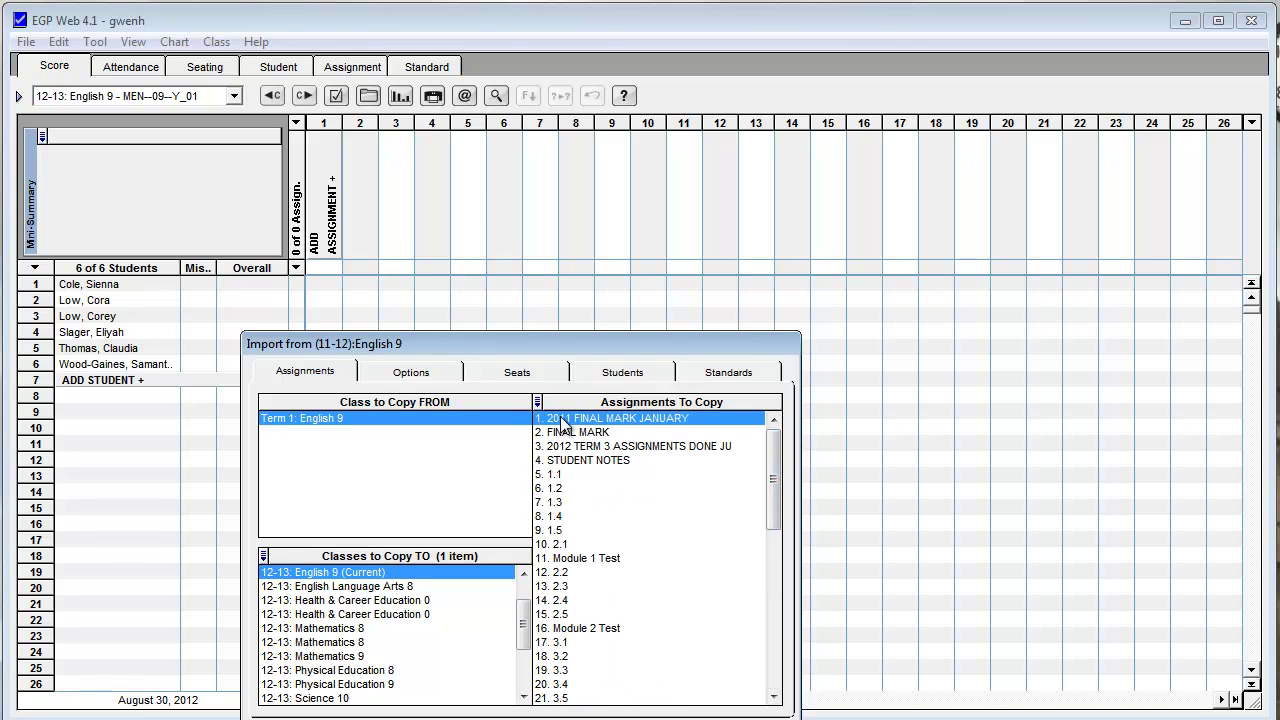
{"action": "left_click_drag", "start_coordinate": [774, 504], "coordinate": [787, 695]}
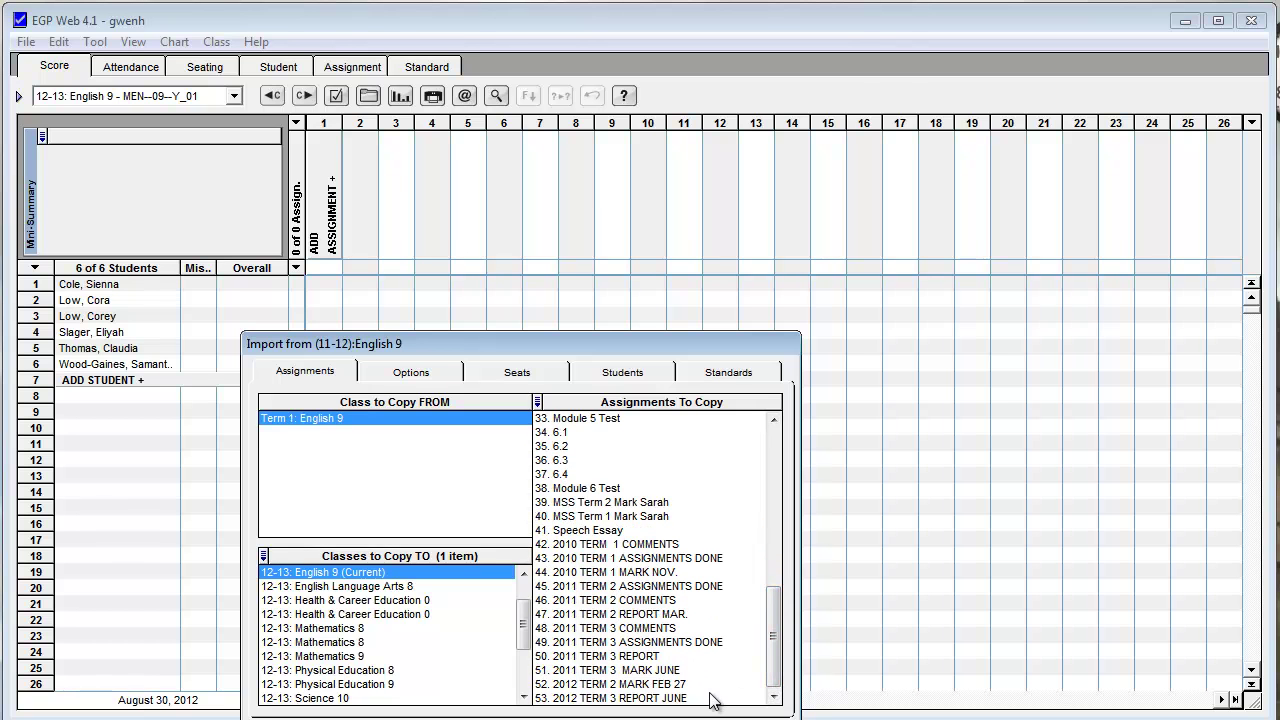
{"action": "left_click", "coordinate": [615, 699], "text": "shift"}
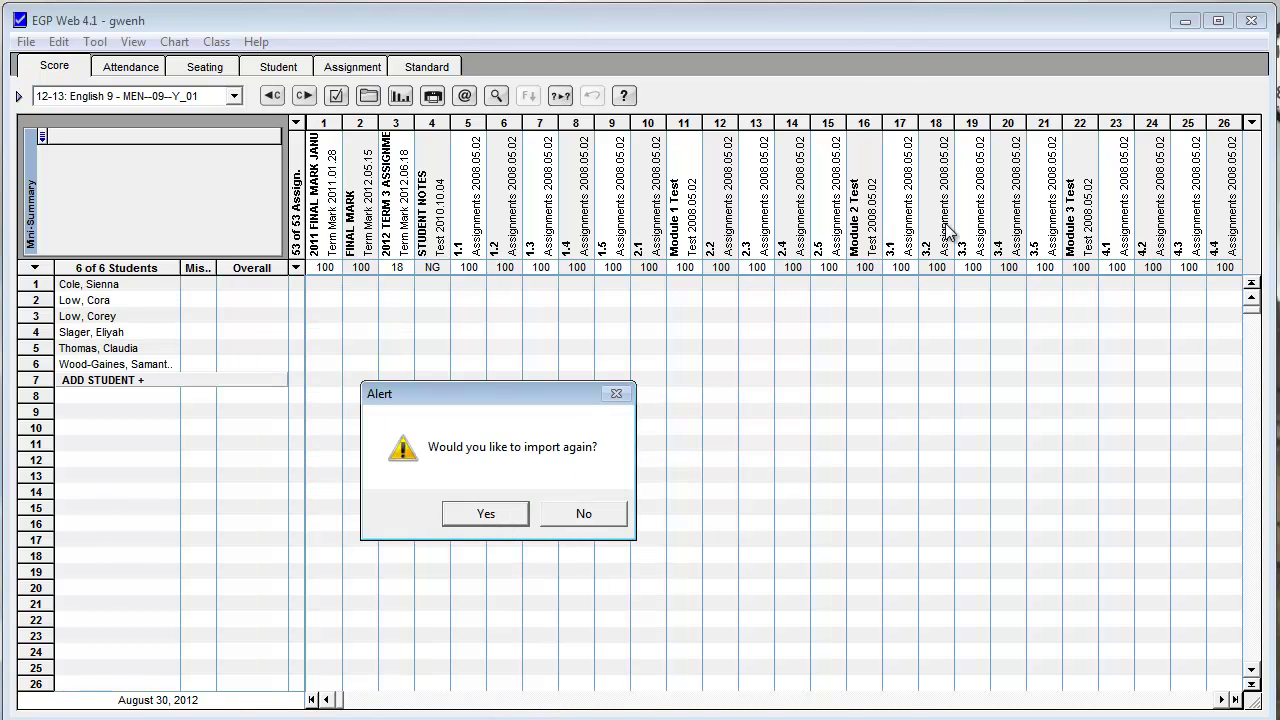
Step: Start another prior semester gradebook (web) import from (11-12) English 9, using Term 1: English 9 as the class to copy from
{"action": "left_click", "coordinate": [484, 514]}
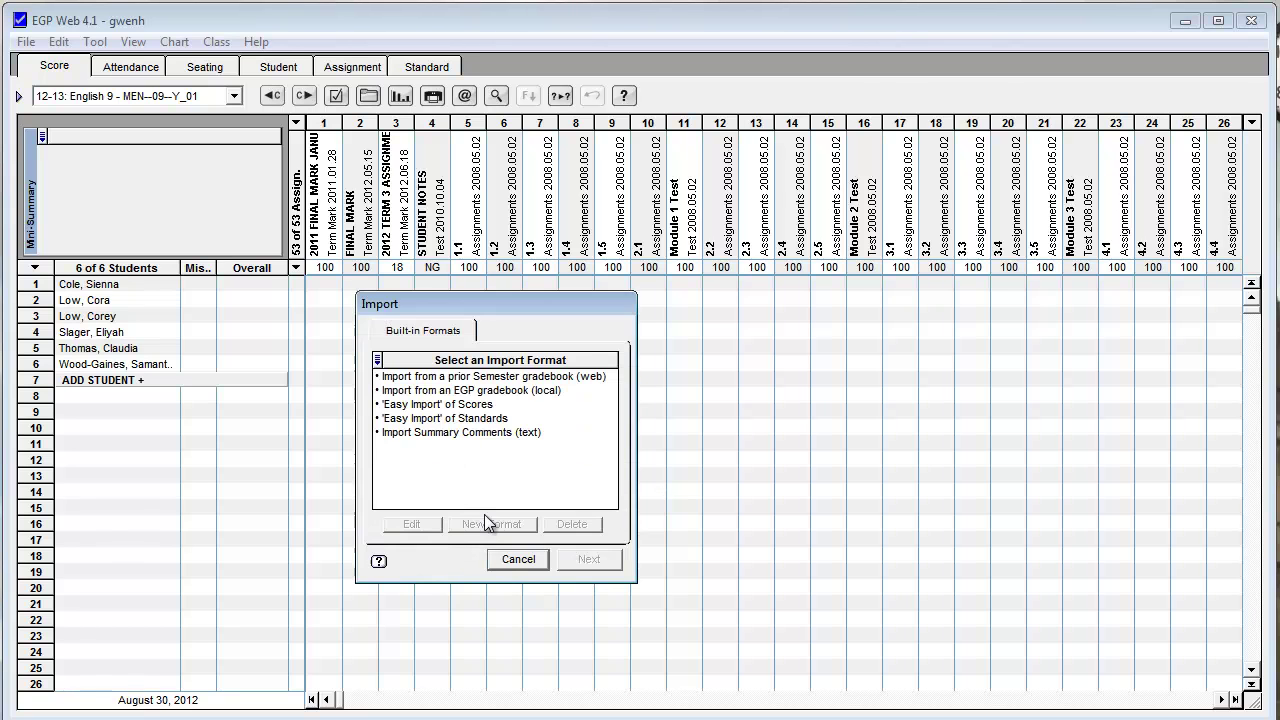
{"action": "left_click", "coordinate": [514, 377]}
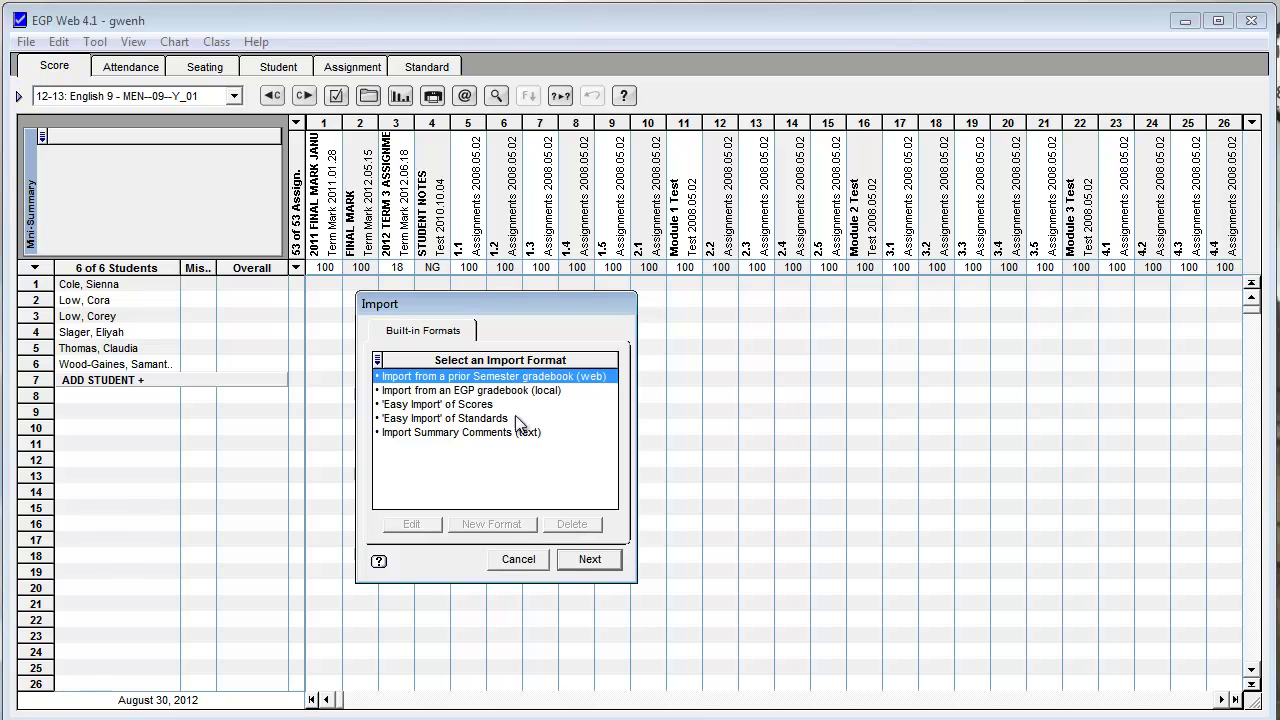
{"action": "left_click", "coordinate": [589, 560]}
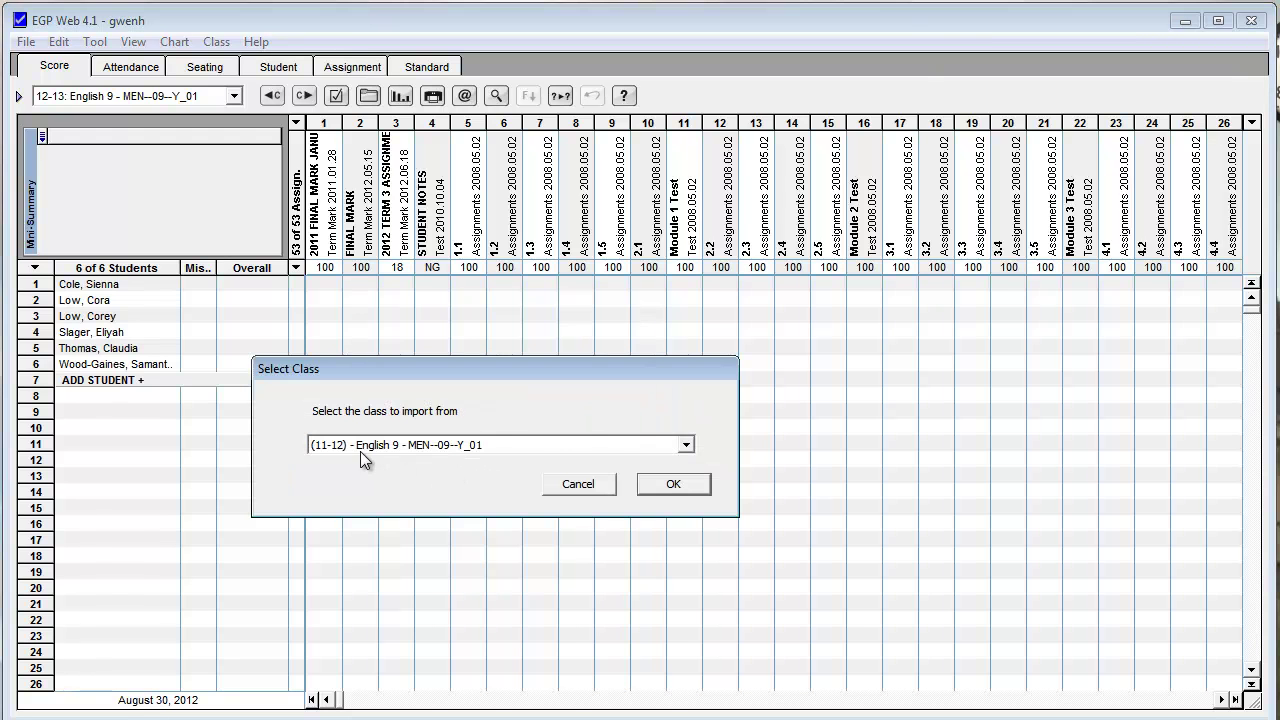
{"action": "left_click", "coordinate": [680, 484]}
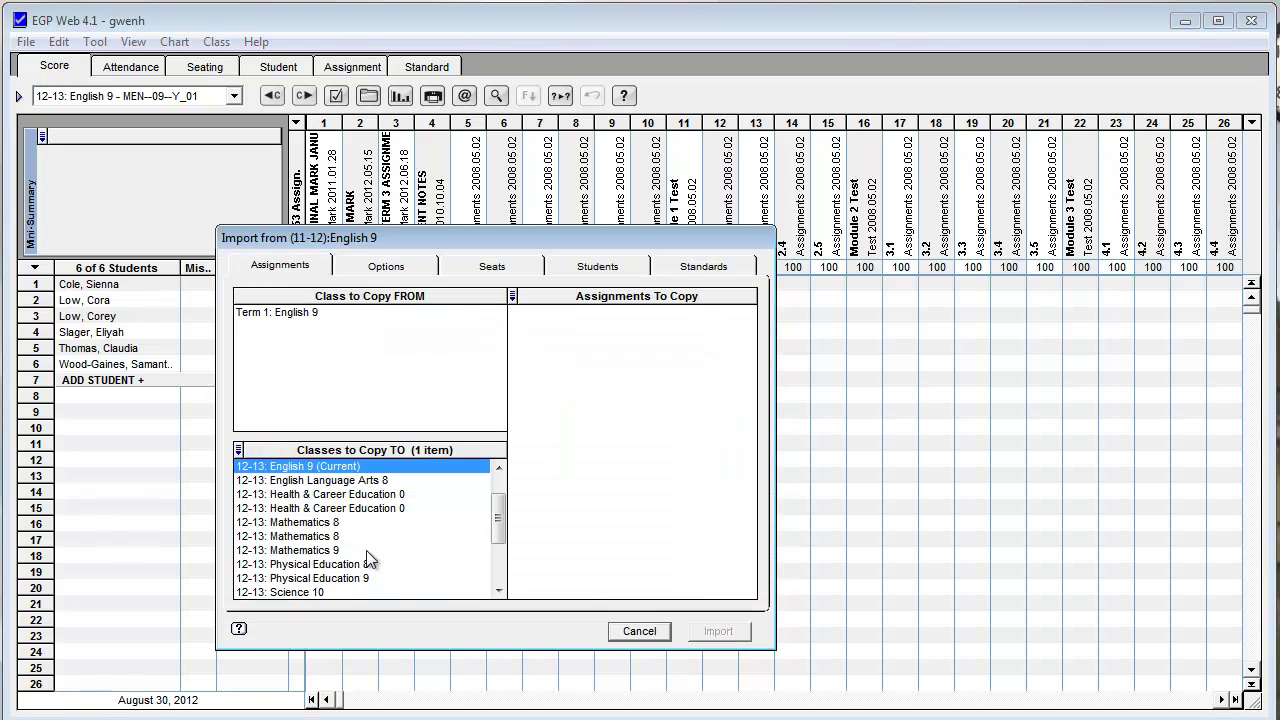
{"action": "left_click", "coordinate": [293, 312]}
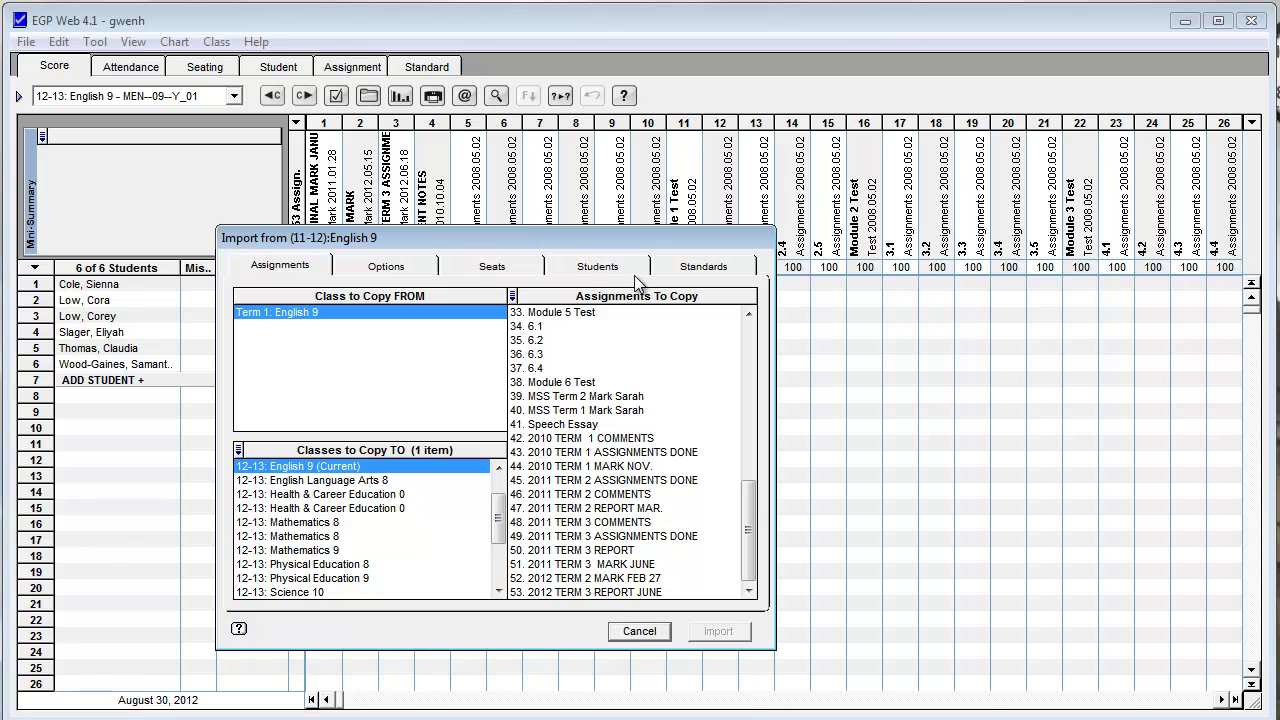
Step: Select students number 13, 14, 20, 26 and 27 in the list of students to copy
{"action": "left_click", "coordinate": [596, 268]}
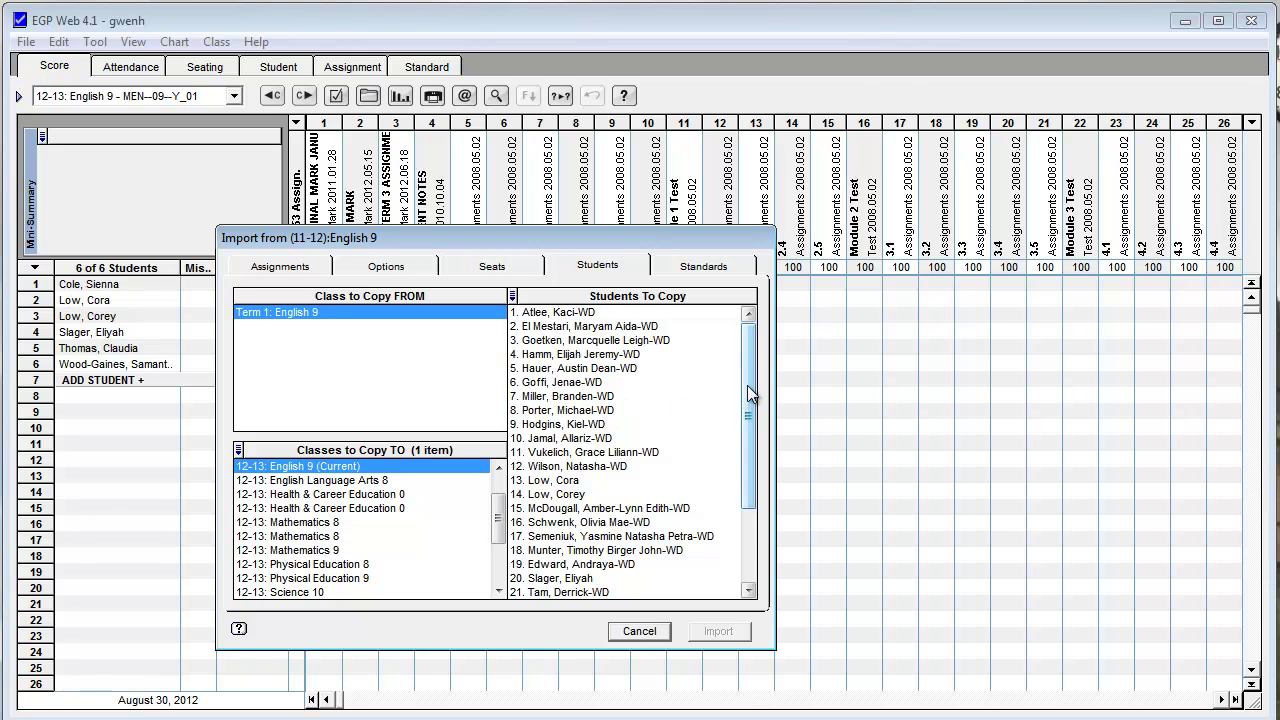
{"action": "left_click_drag", "start_coordinate": [747, 385], "coordinate": [749, 366]}
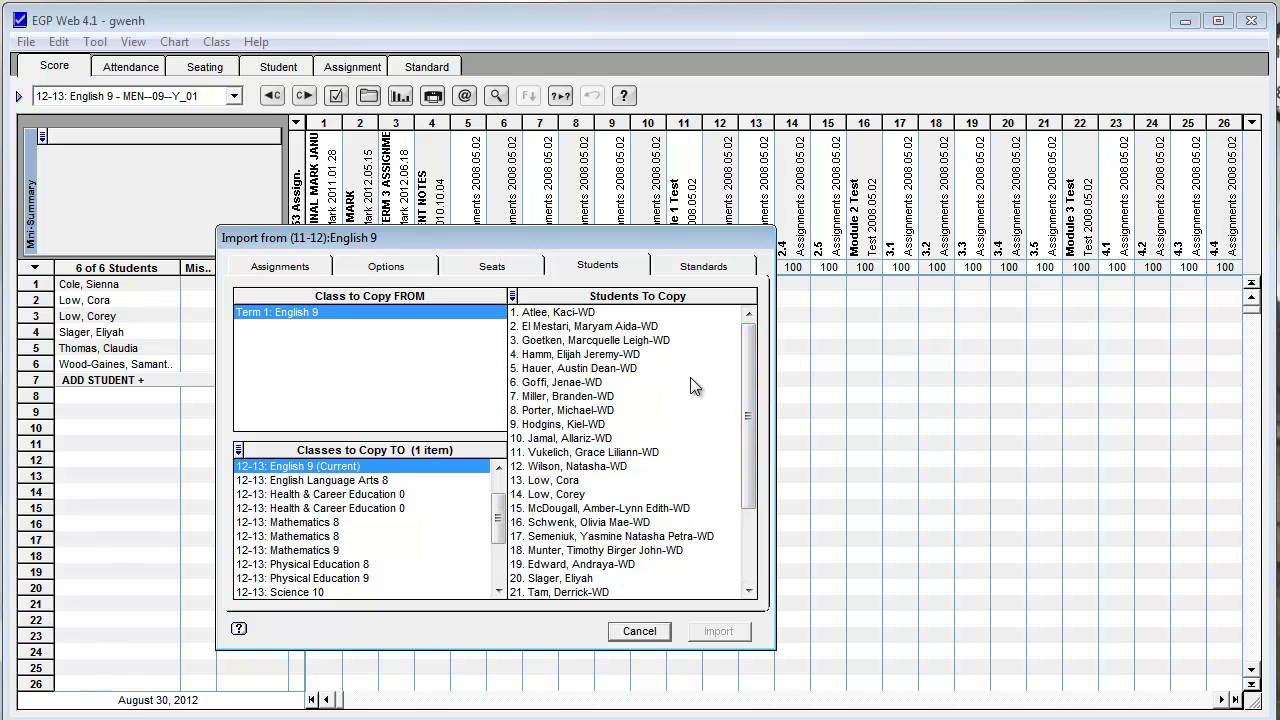
{"action": "left_click", "coordinate": [594, 399]}
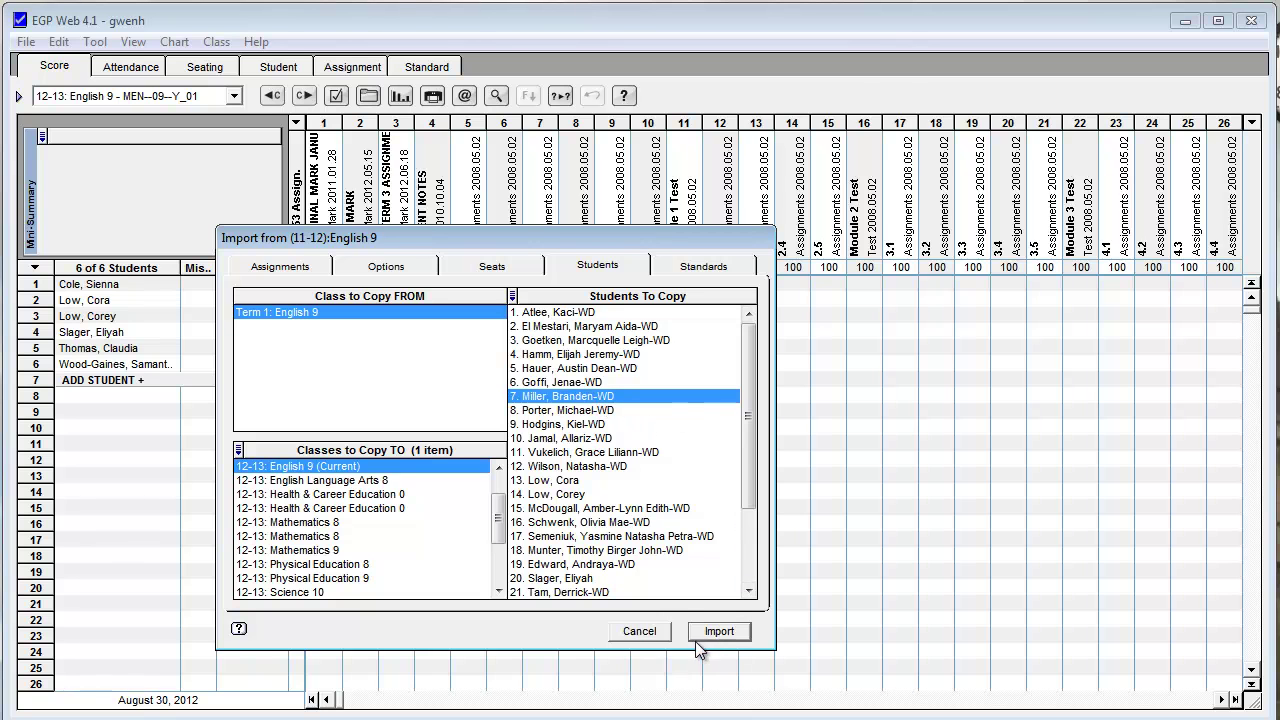
{"action": "left_click_drag", "start_coordinate": [751, 380], "coordinate": [751, 452]}
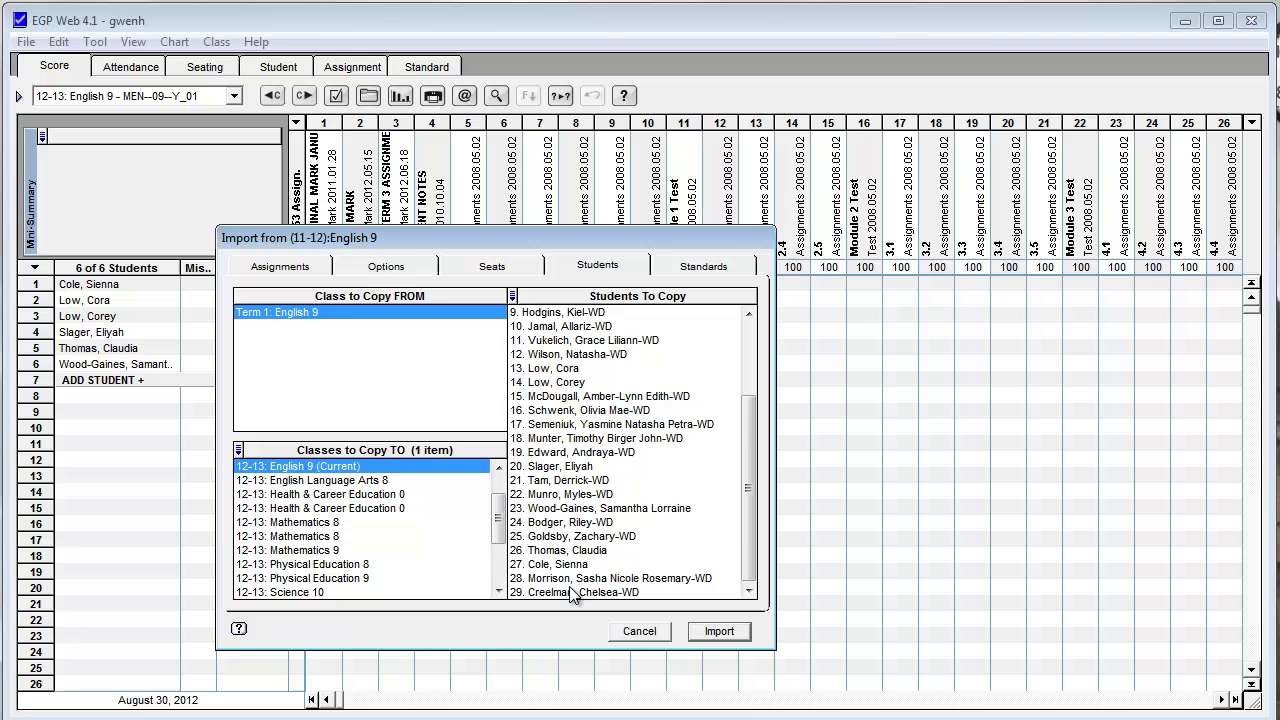
{"action": "left_click_drag", "start_coordinate": [572, 572], "coordinate": [572, 556]}
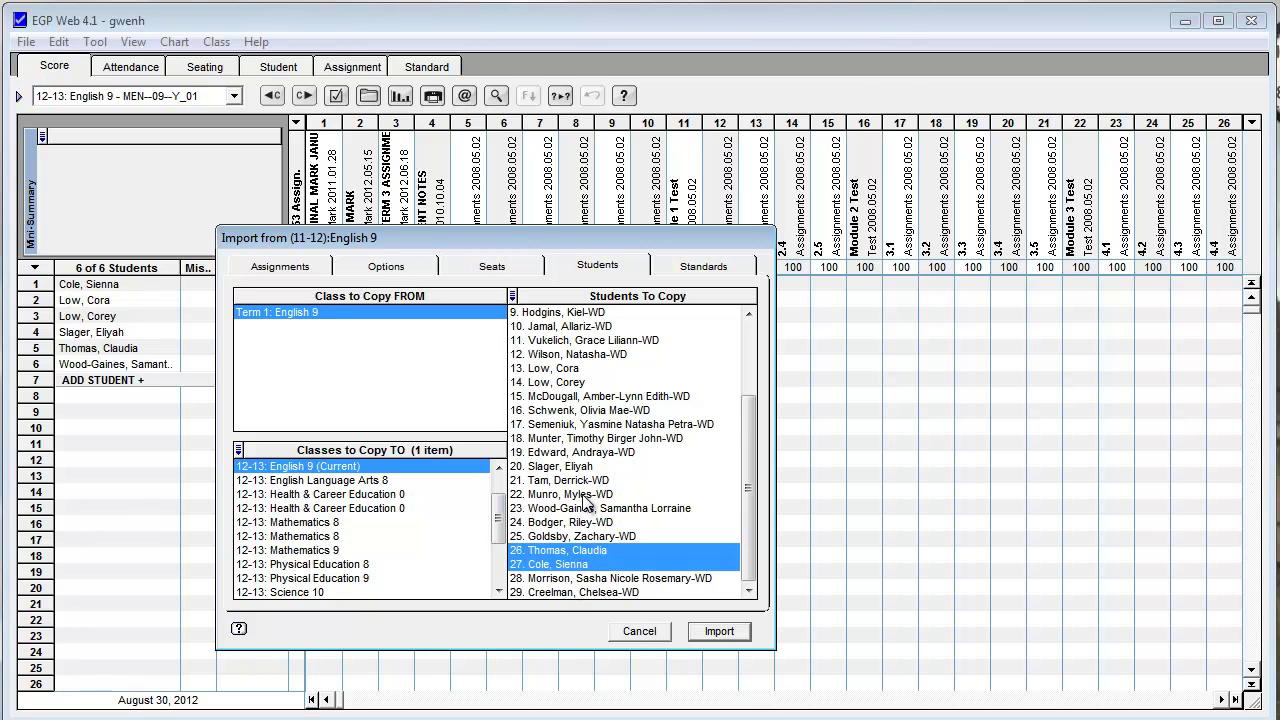
{"action": "left_click", "coordinate": [586, 467], "text": "ctrl"}
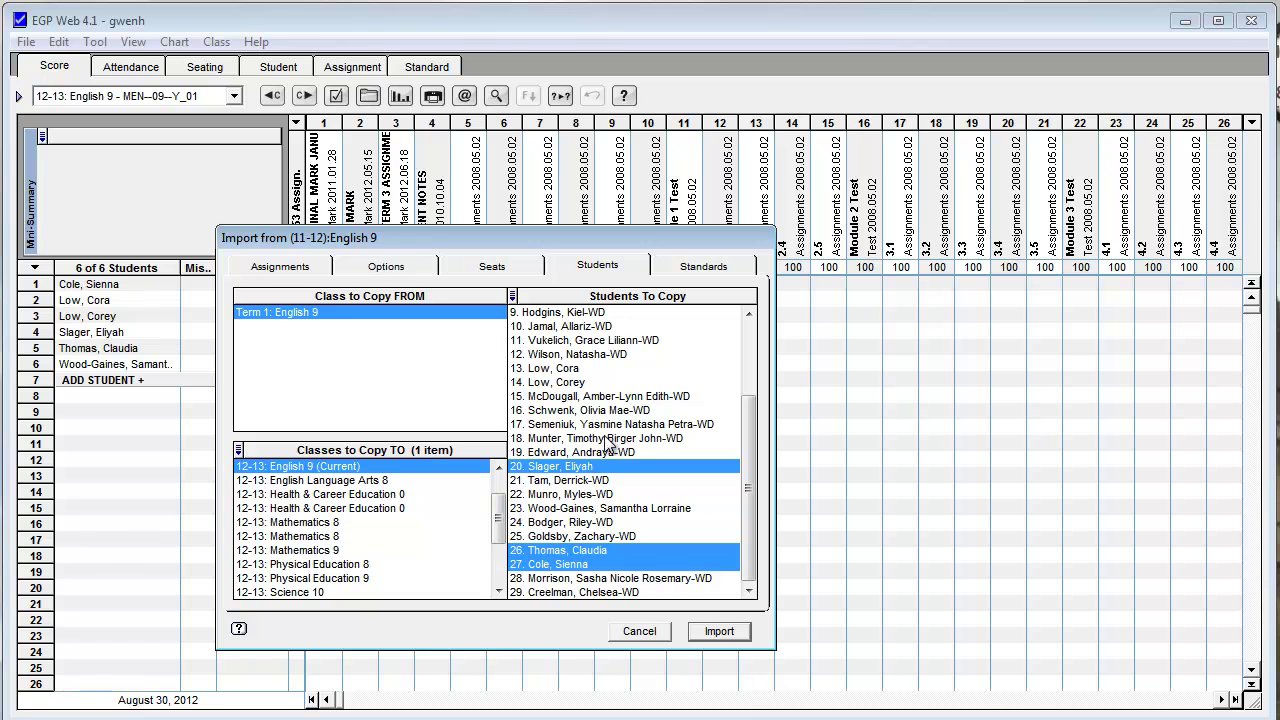
{"action": "left_click", "coordinate": [572, 383], "text": "ctrl"}
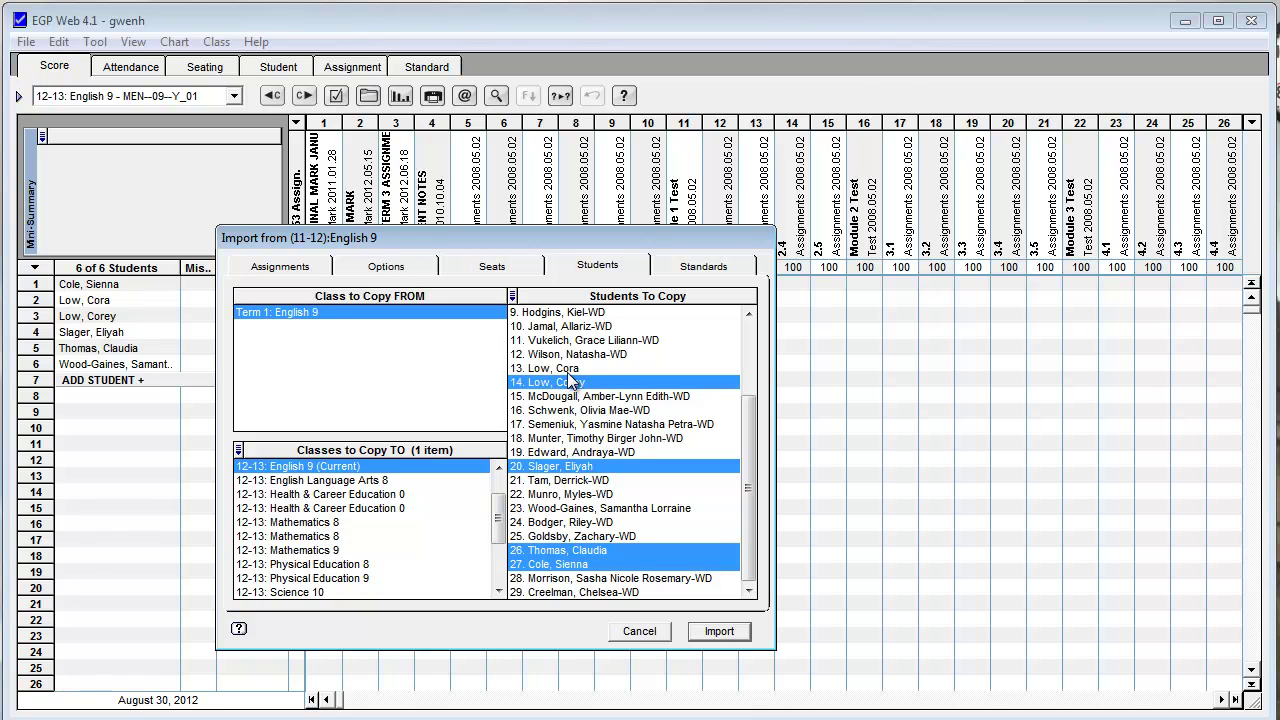
{"action": "left_click", "coordinate": [570, 369], "text": "ctrl"}
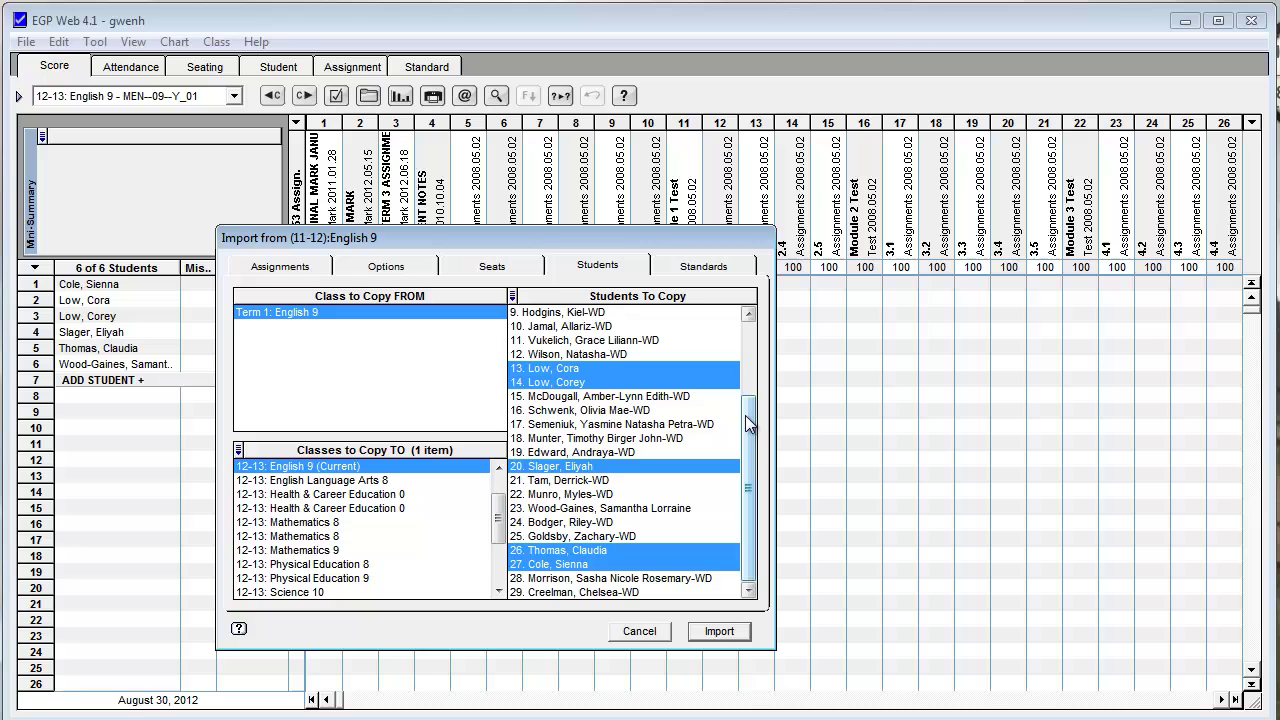
{"action": "left_click_drag", "start_coordinate": [750, 424], "coordinate": [741, 374]}
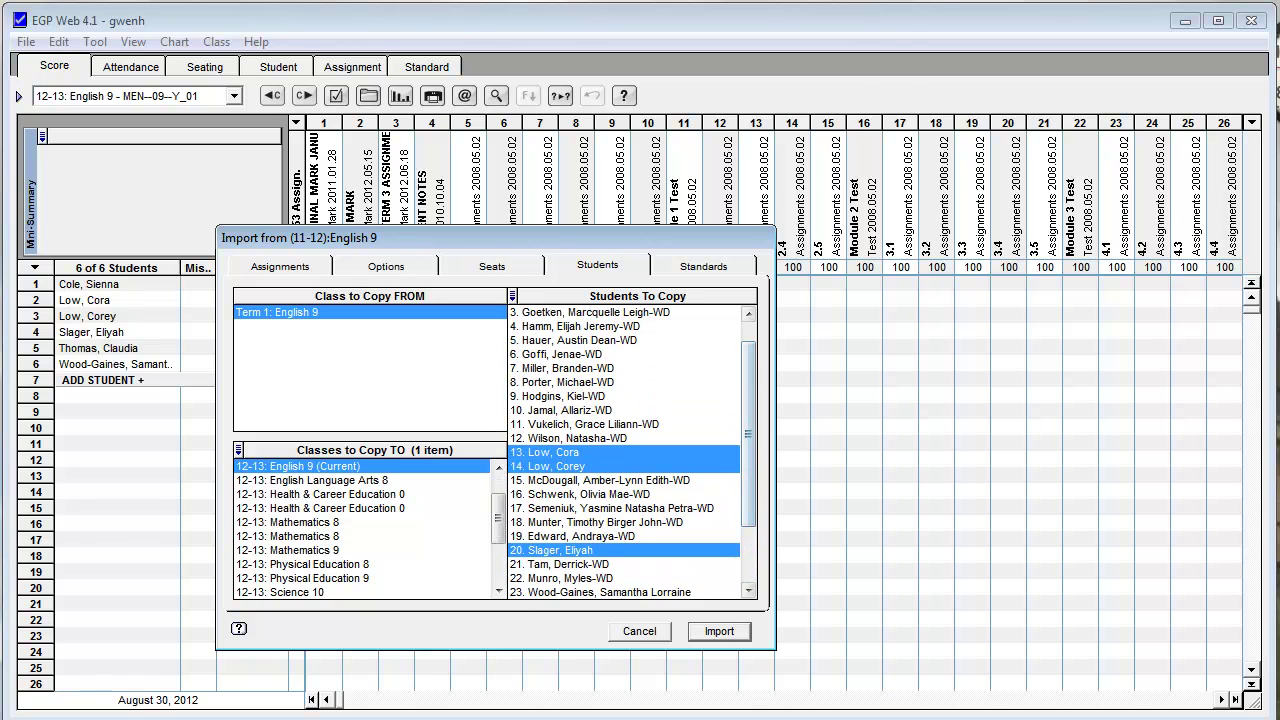
{"action": "scroll", "coordinate": [628, 450], "scroll_direction": "up", "scroll_amount": 1}
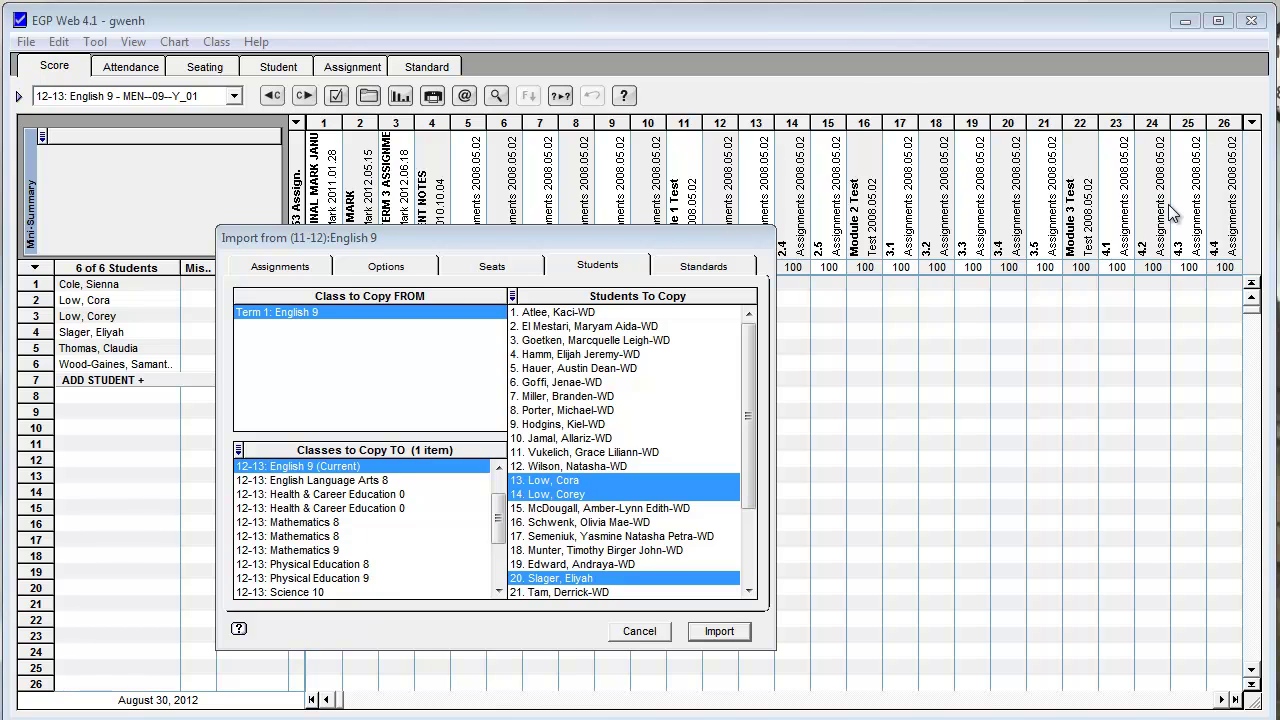
Step: Import the selected students with record info, scores, summary comments and summary notes, and decline another import
{"action": "left_click", "coordinate": [719, 636]}
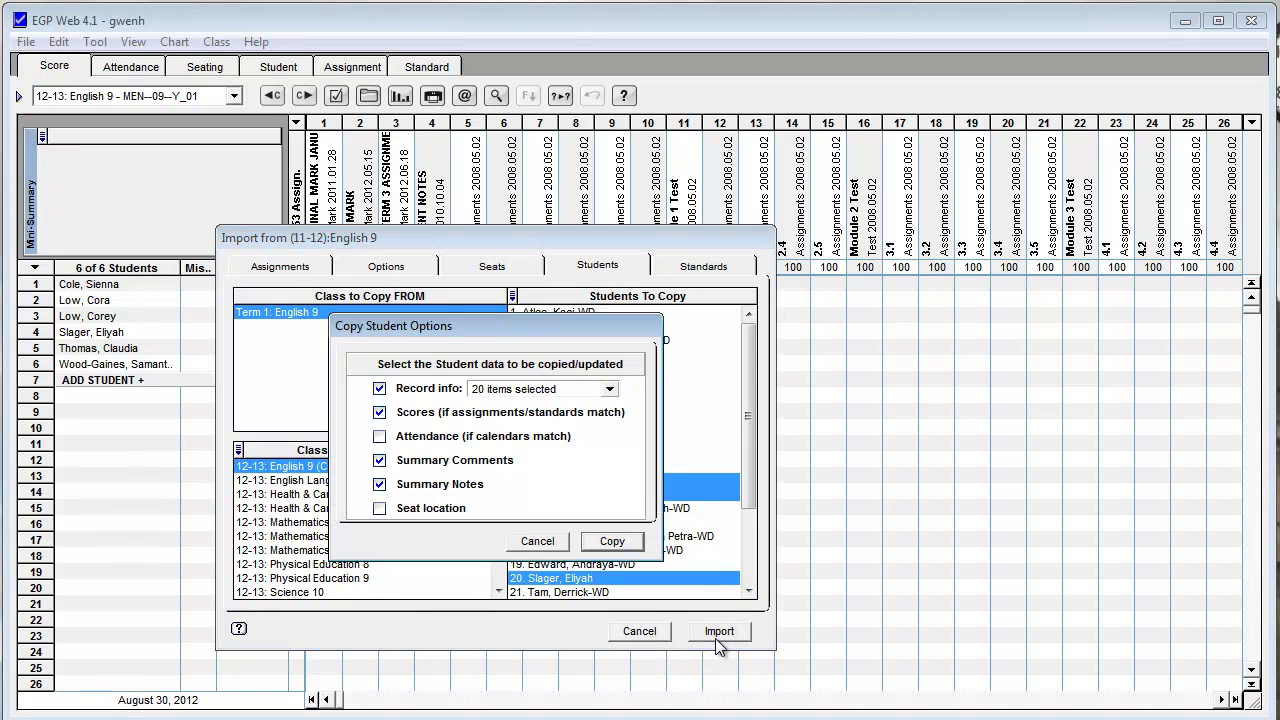
{"action": "left_click", "coordinate": [379, 412]}
{"action": "left_click", "coordinate": [379, 460]}
{"action": "left_click", "coordinate": [379, 484]}
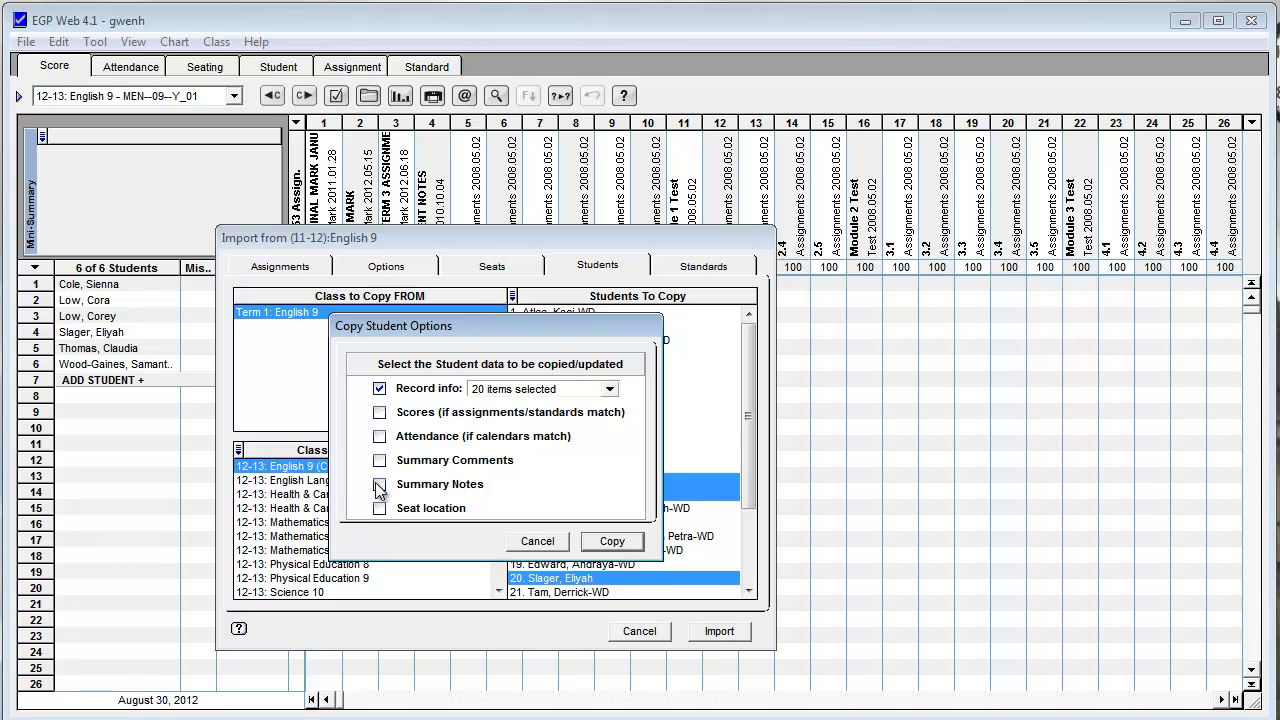
{"action": "left_click", "coordinate": [380, 413]}
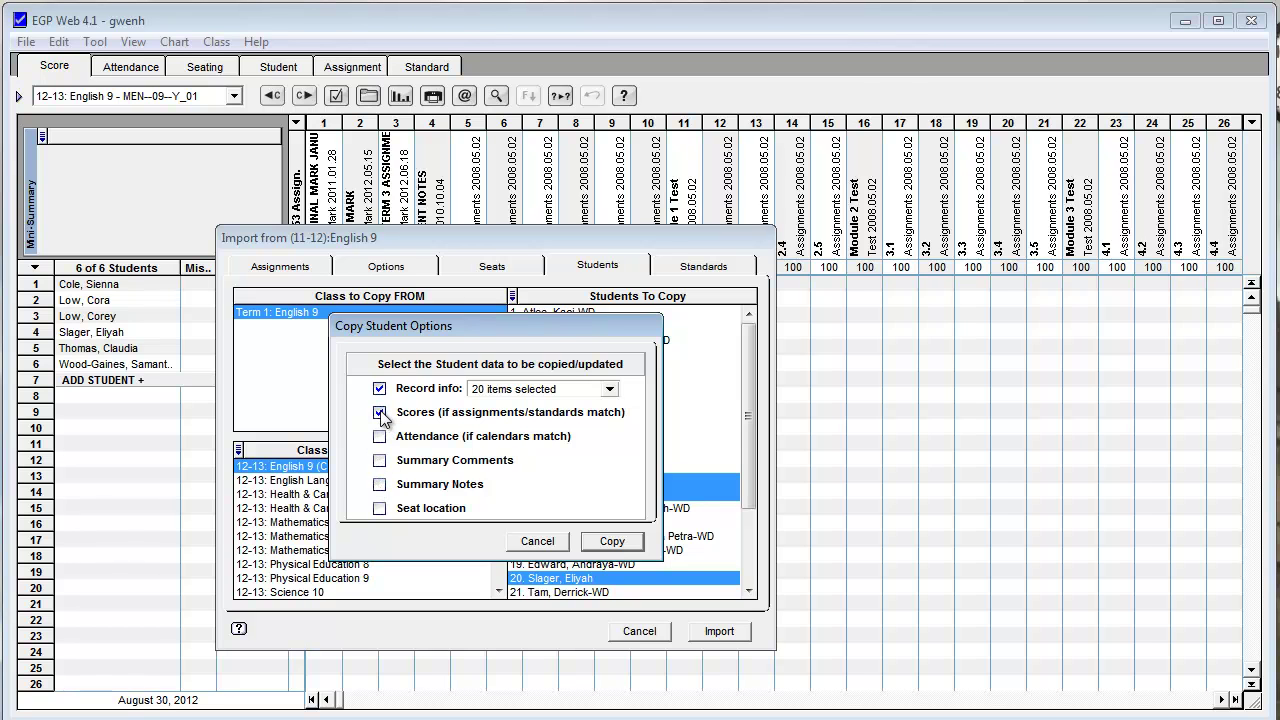
{"action": "left_click", "coordinate": [380, 461]}
{"action": "left_click", "coordinate": [380, 485]}
{"action": "left_click", "coordinate": [629, 546]}
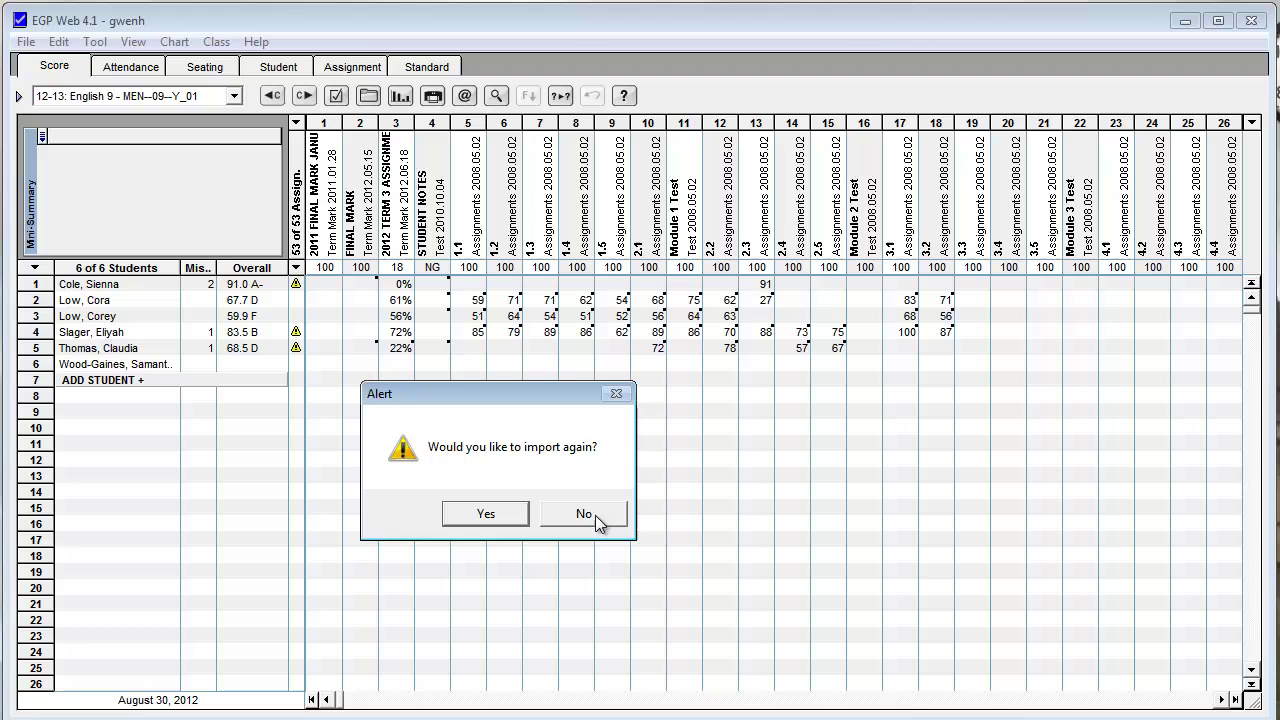
{"action": "left_click", "coordinate": [595, 515]}
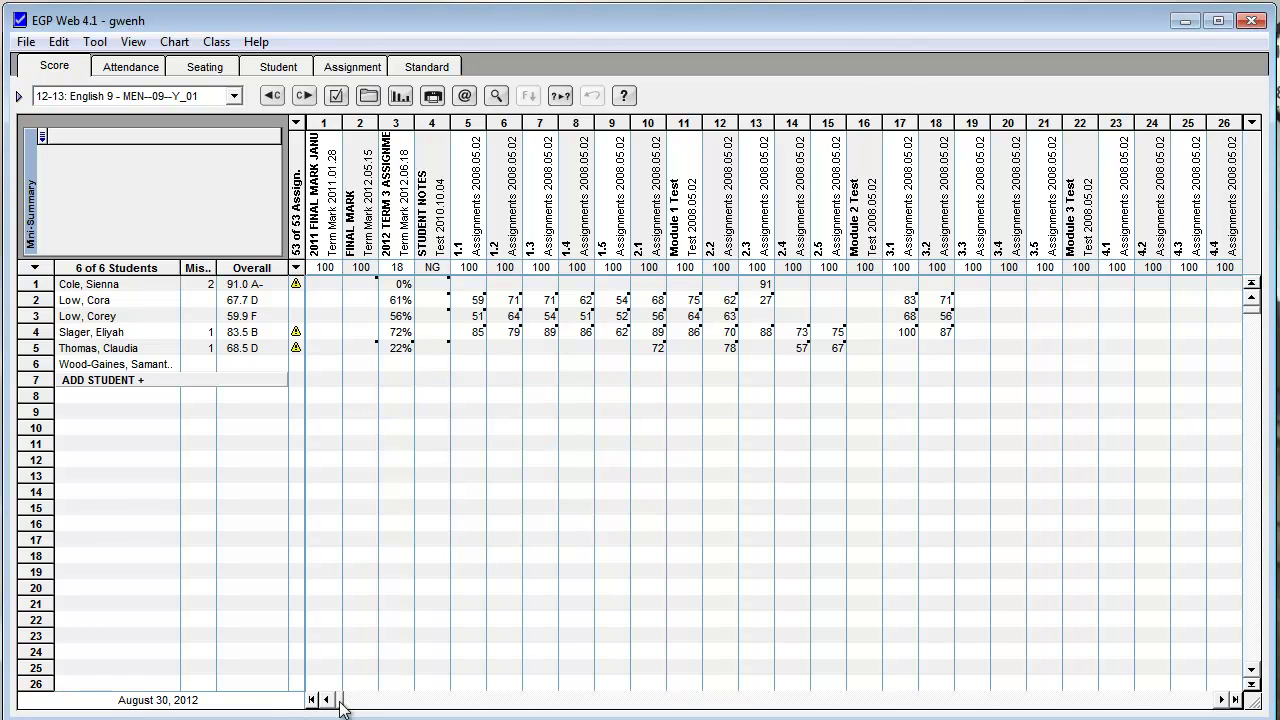
{"action": "left_click_drag", "start_coordinate": [340, 703], "coordinate": [312, 704]}
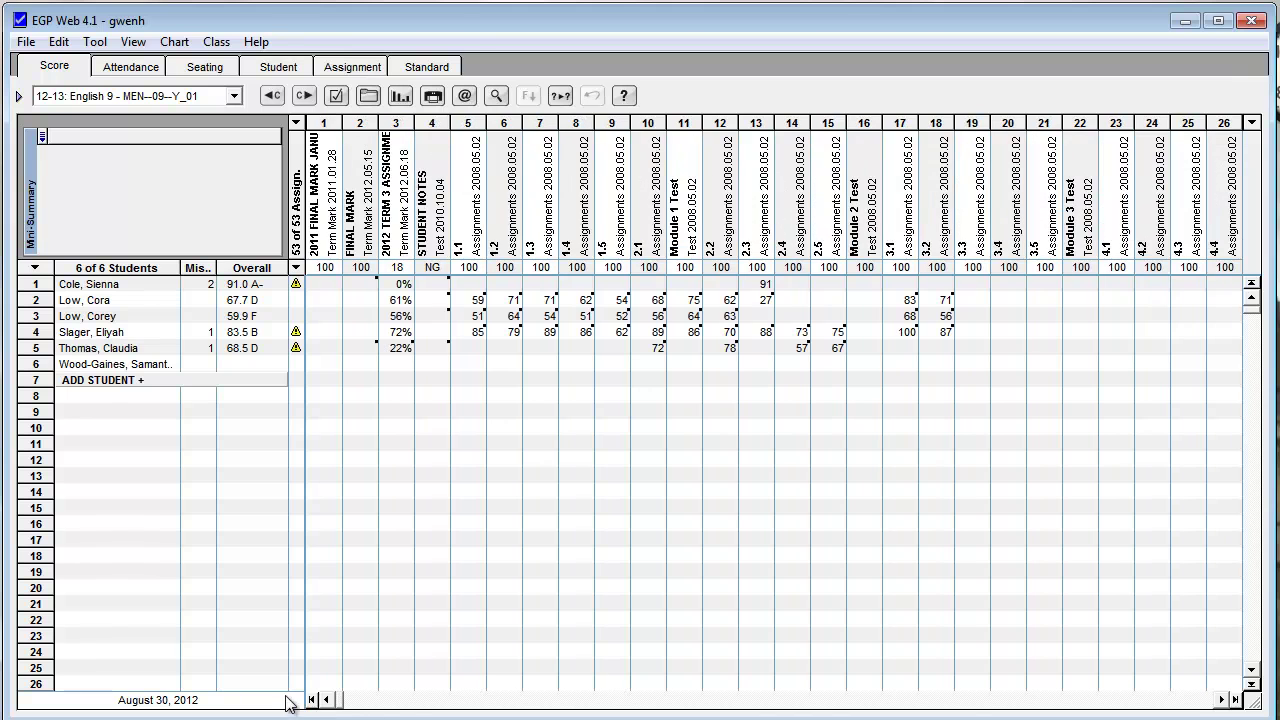